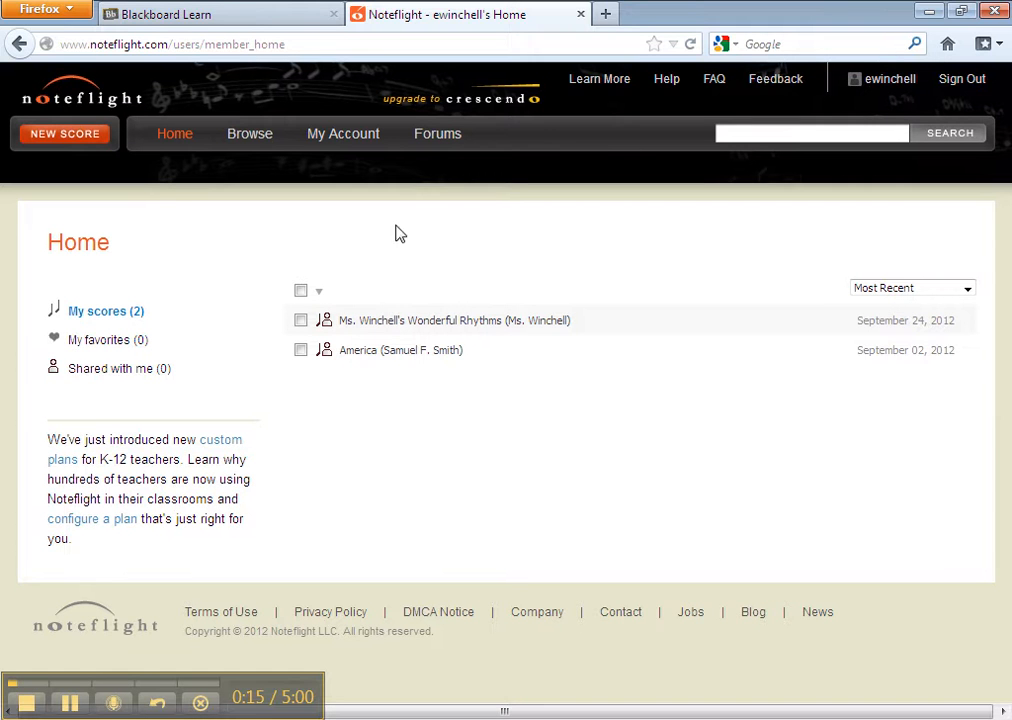
- Create a new score with the Shared sharing type
{"action": "left_click", "coordinate": [64, 140]}
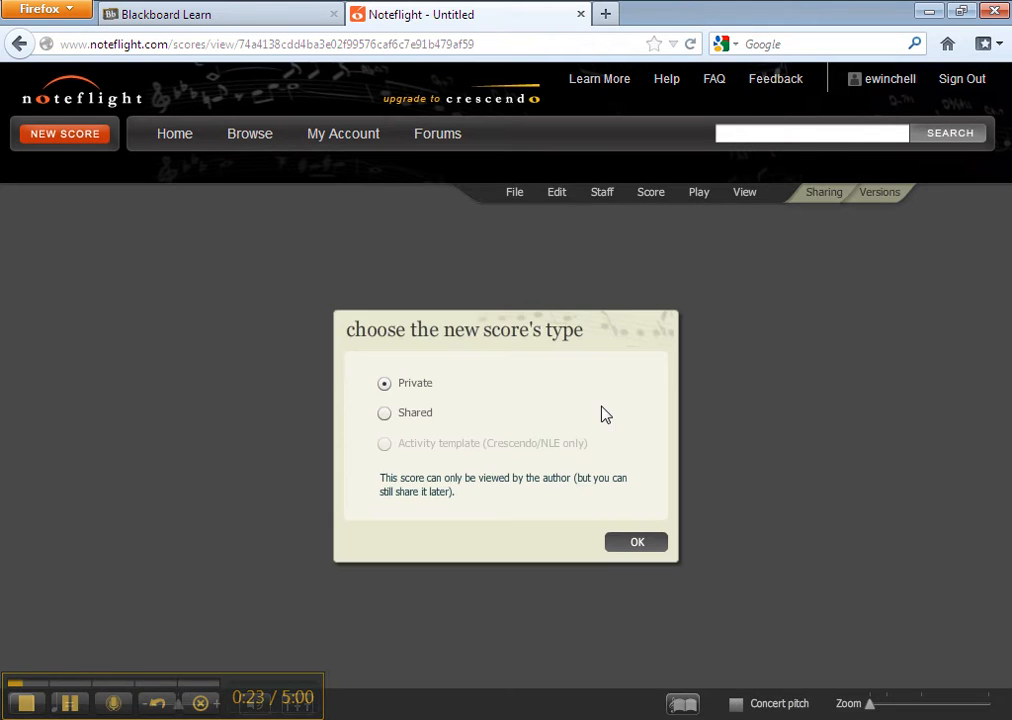
{"action": "left_click", "coordinate": [407, 420]}
{"action": "left_click", "coordinate": [635, 547]}
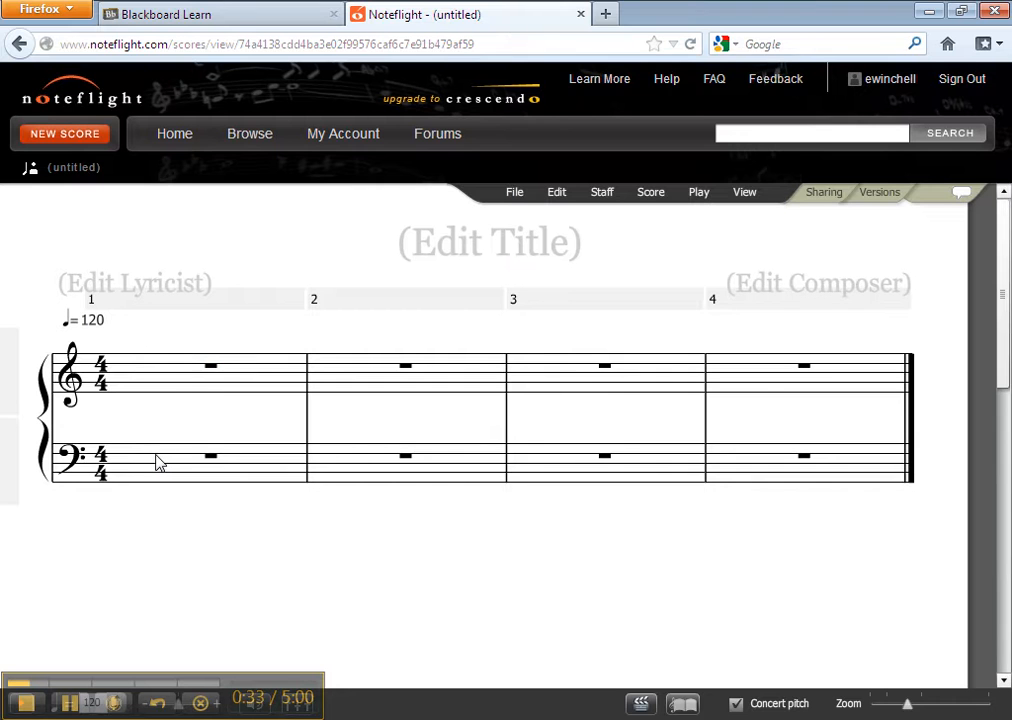
- Remove the bass staff so only the treble staff remains
{"action": "left_click", "coordinate": [125, 462]}
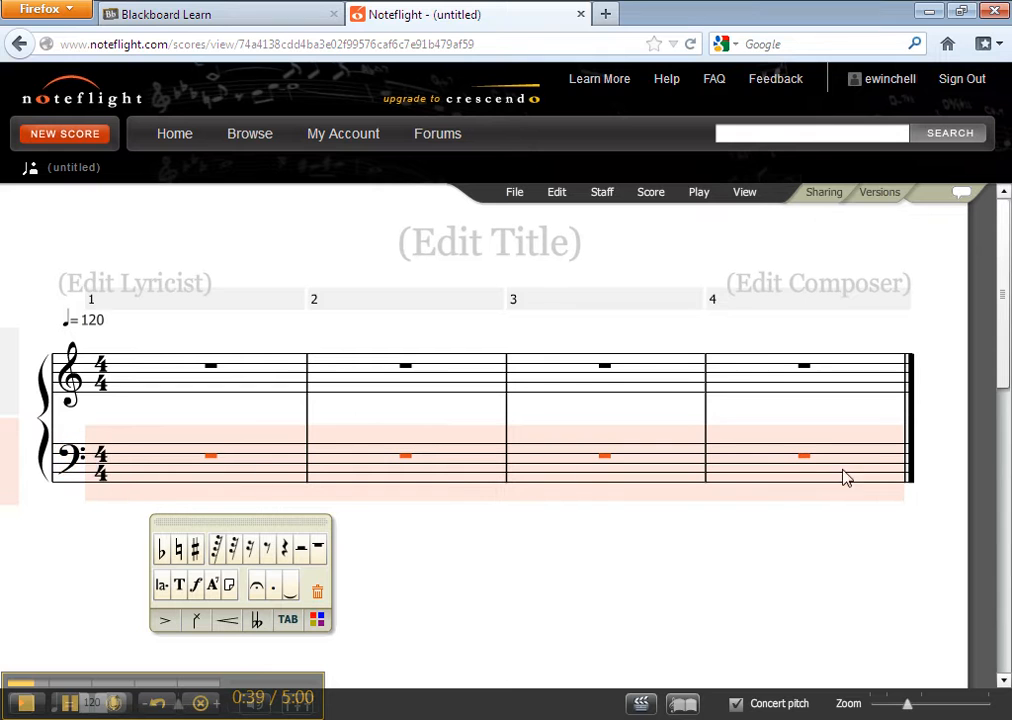
{"action": "left_click", "coordinate": [602, 193]}
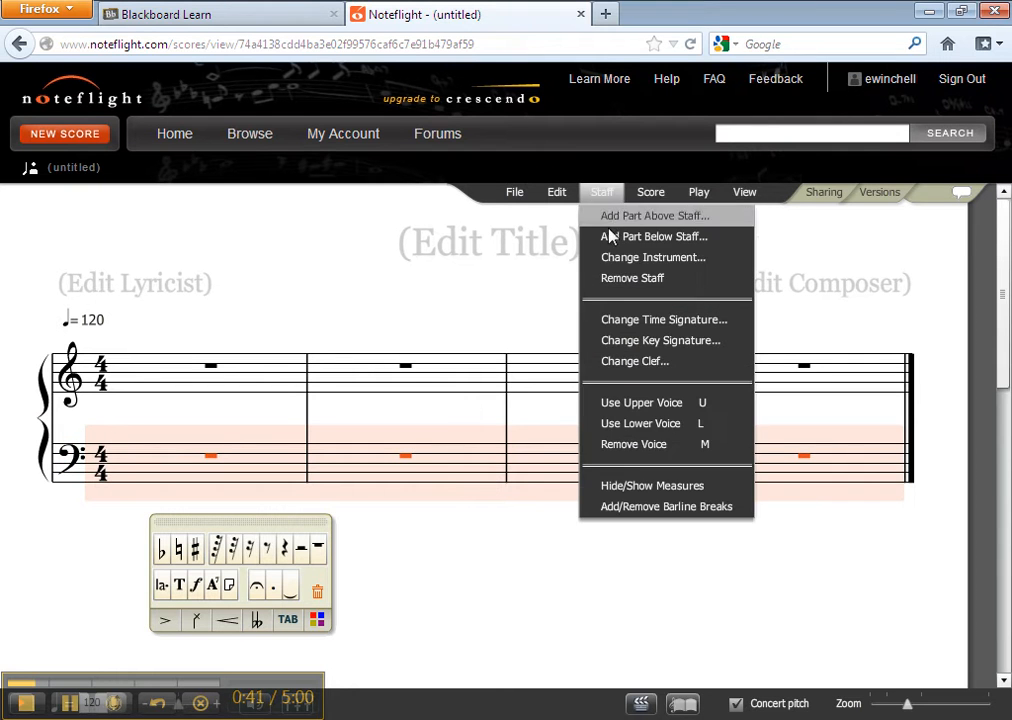
{"action": "left_click", "coordinate": [623, 279]}
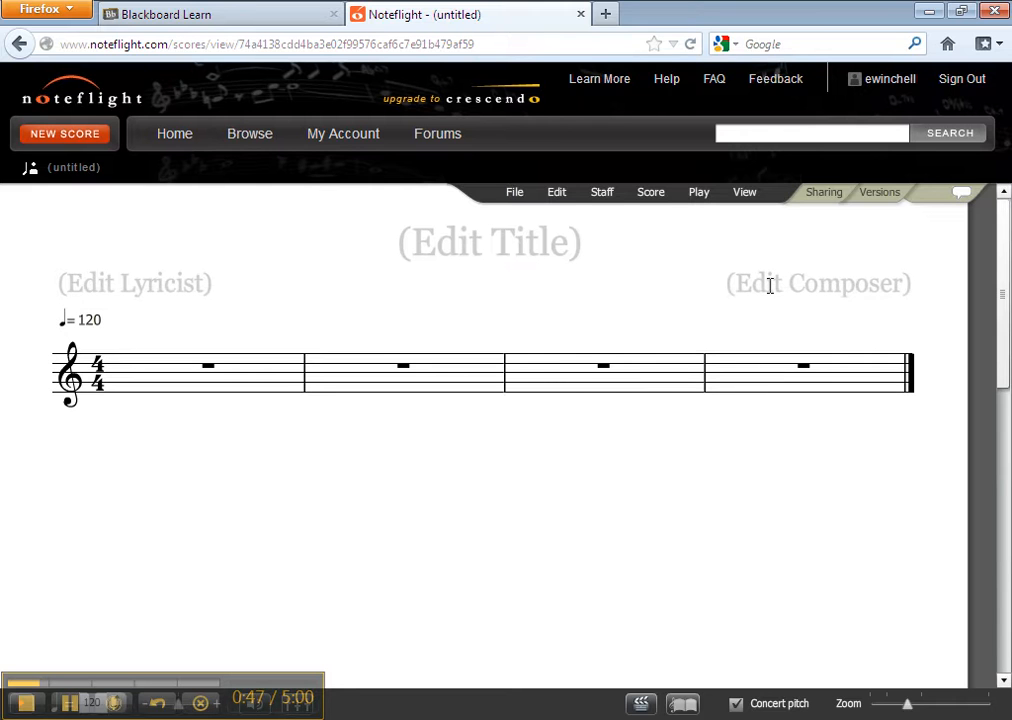
- Try to edit the composer field, then save the score
{"action": "left_click", "coordinate": [732, 283]}
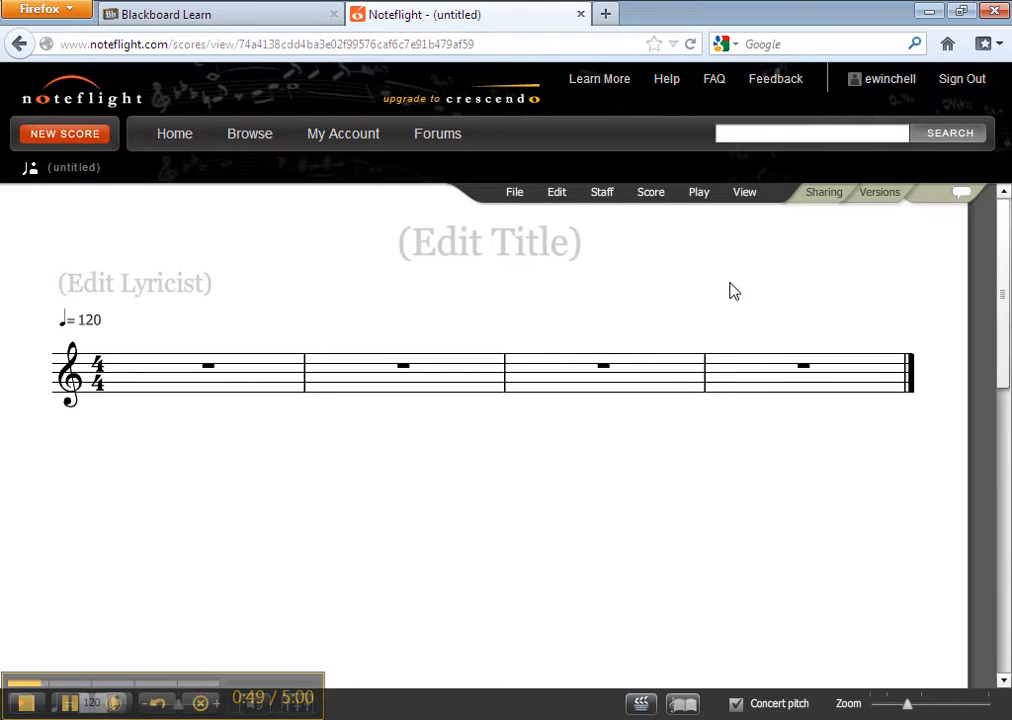
{"action": "left_click", "coordinate": [782, 292]}
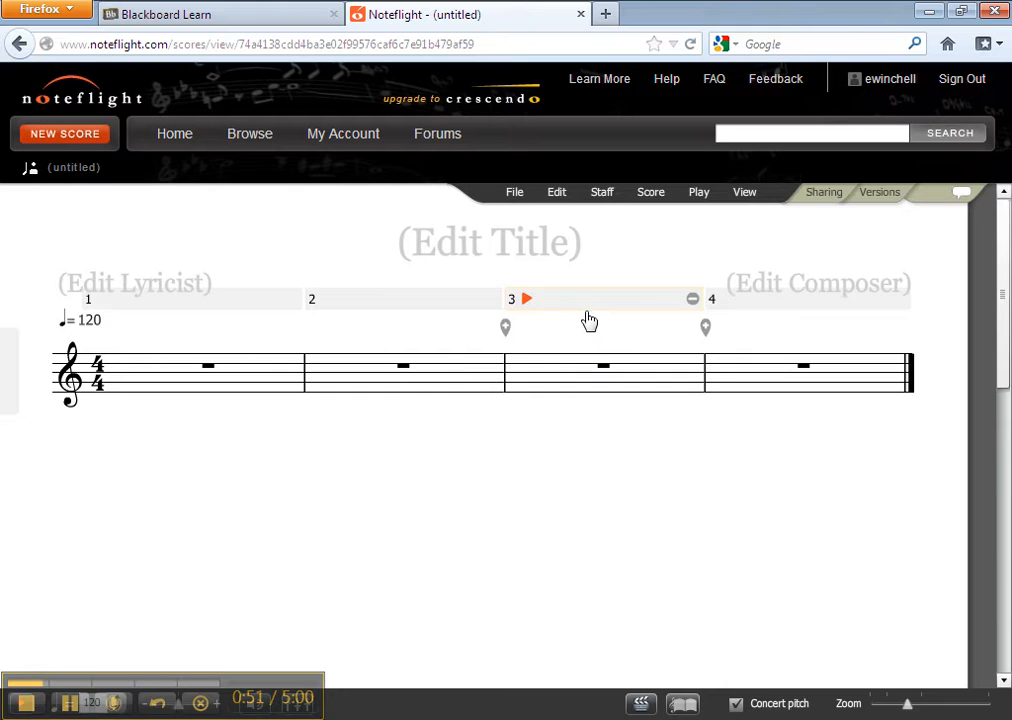
{"action": "left_click", "coordinate": [515, 195]}
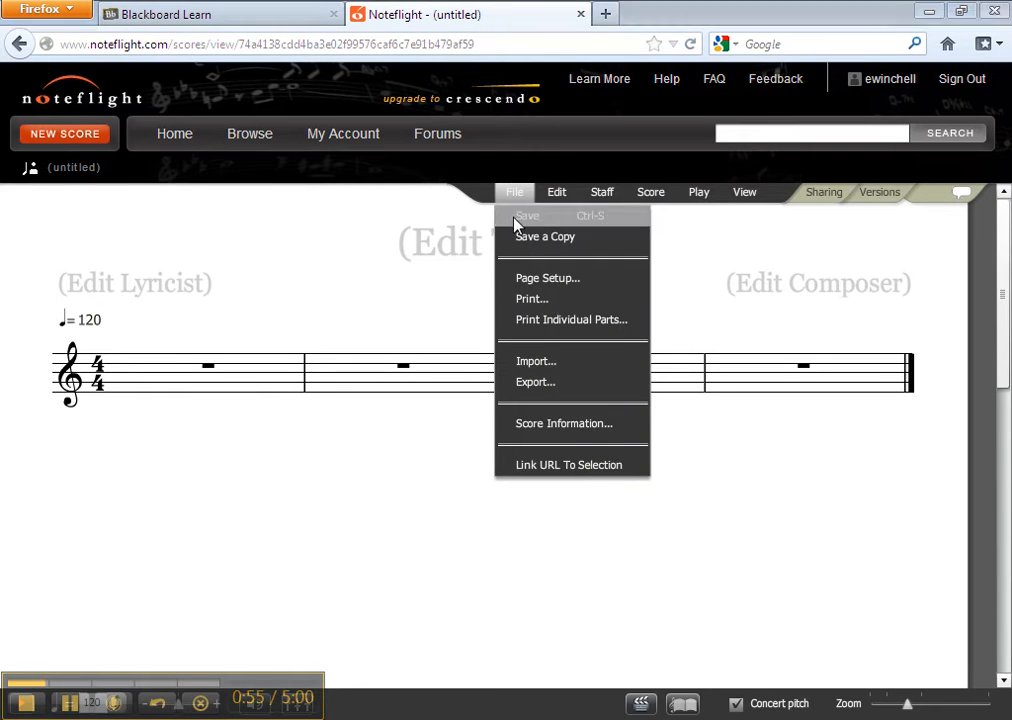
{"action": "left_click", "coordinate": [517, 220]}
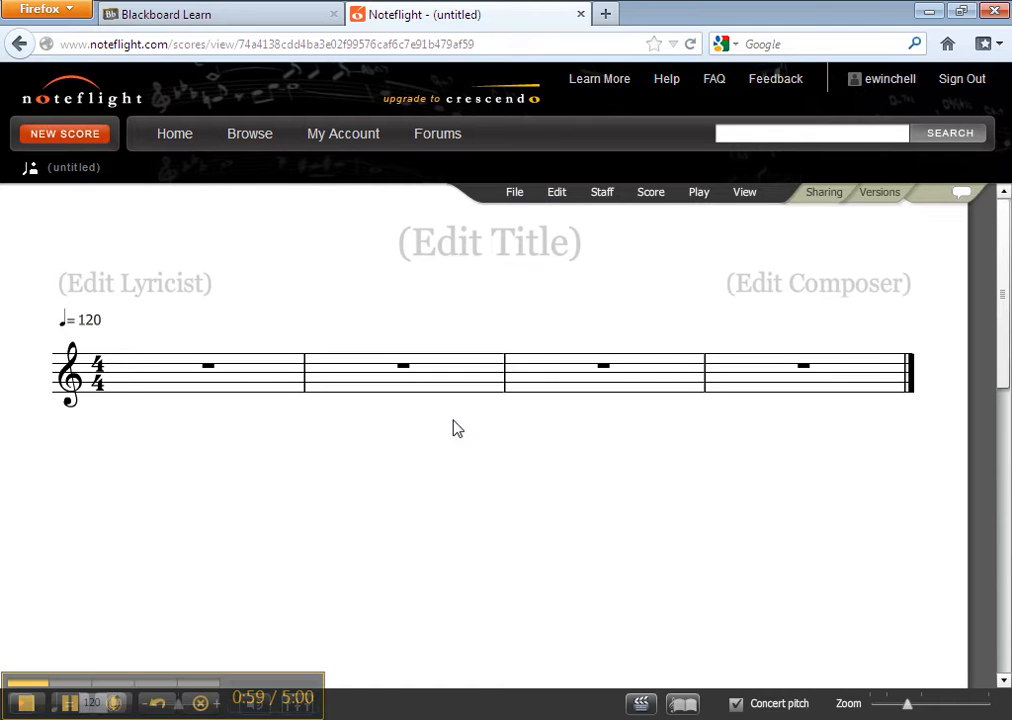
- Fill measure 1 with a quarter note, four eighth notes and a quarter note, all on G
{"action": "left_click", "coordinate": [123, 390]}
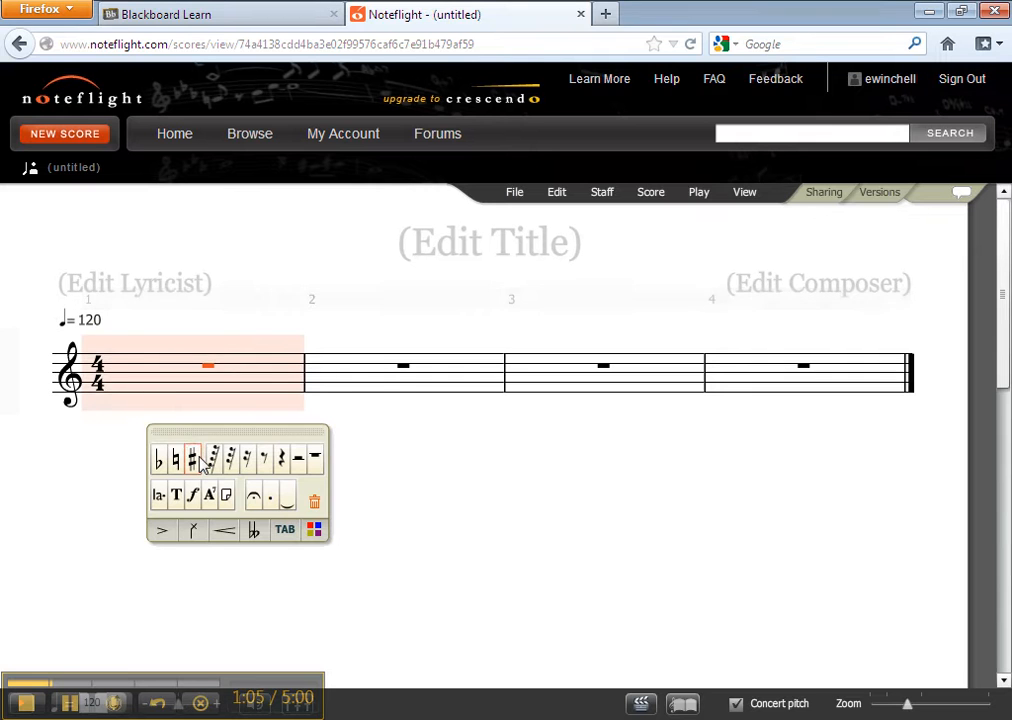
{"action": "left_click", "coordinate": [122, 385]}
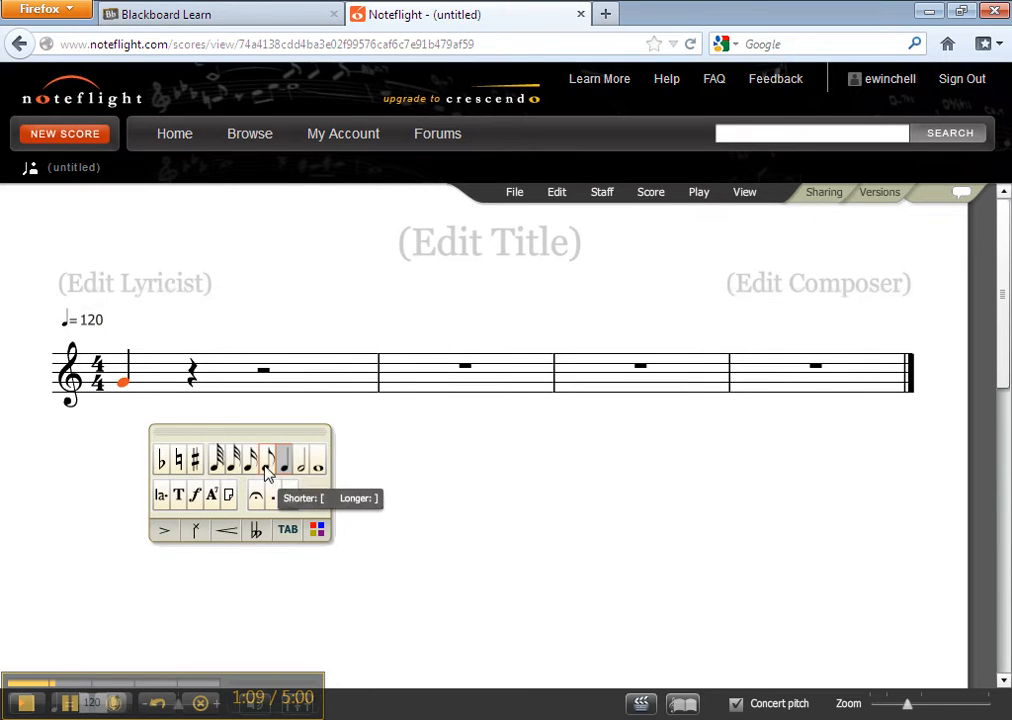
{"action": "left_click", "coordinate": [184, 388]}
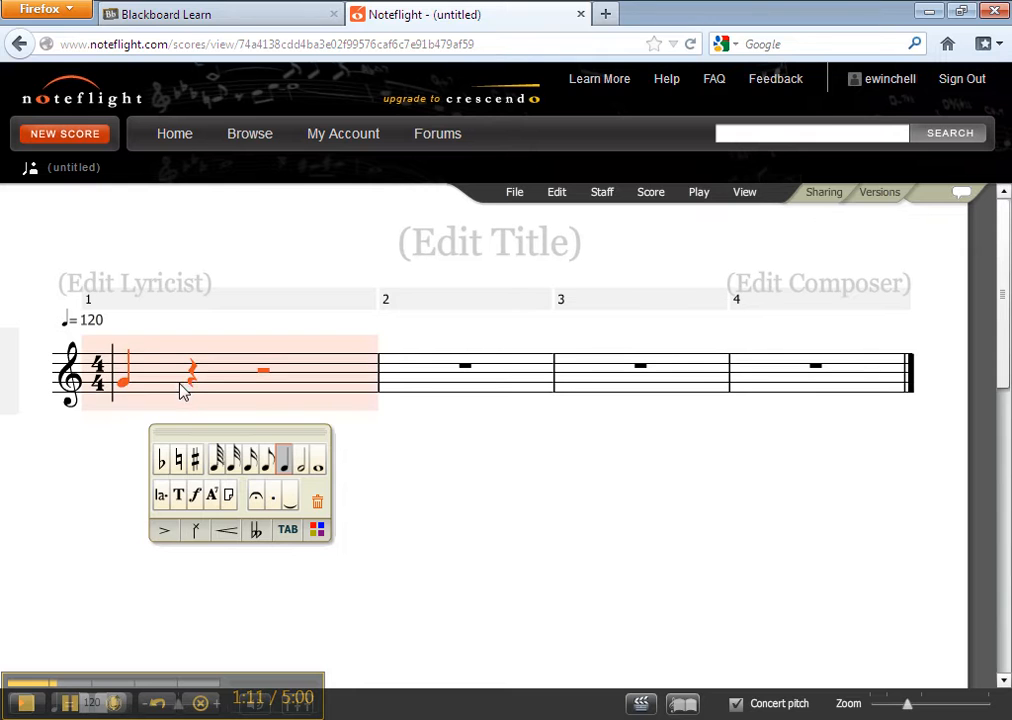
{"action": "left_click", "coordinate": [193, 386]}
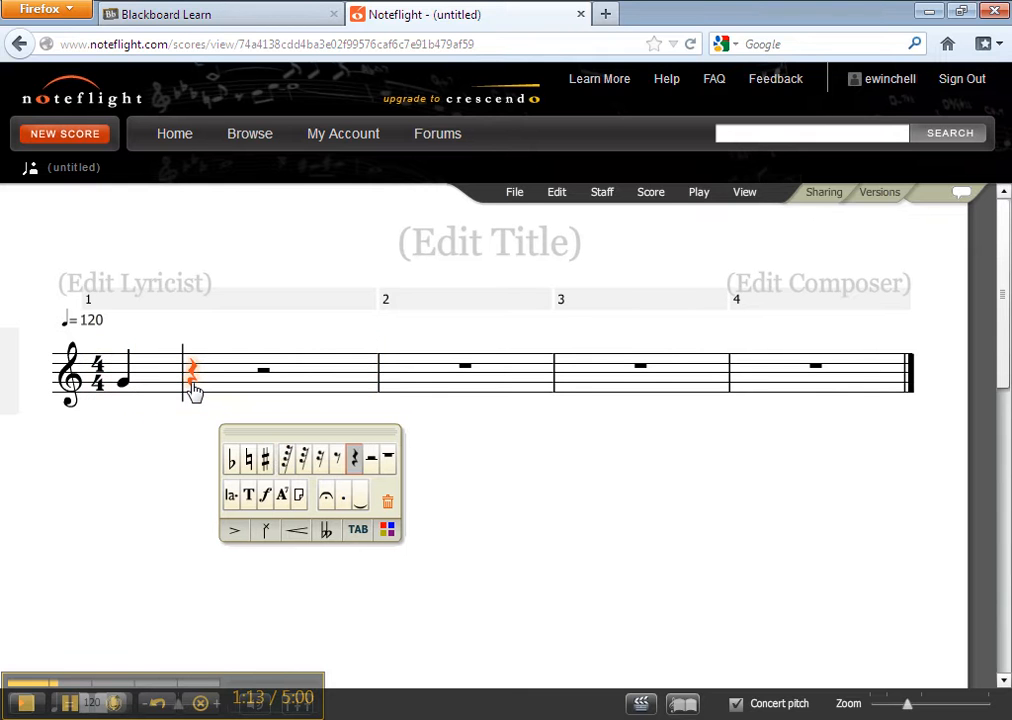
{"action": "left_click", "coordinate": [336, 460]}
{"action": "left_click", "coordinate": [235, 385]}
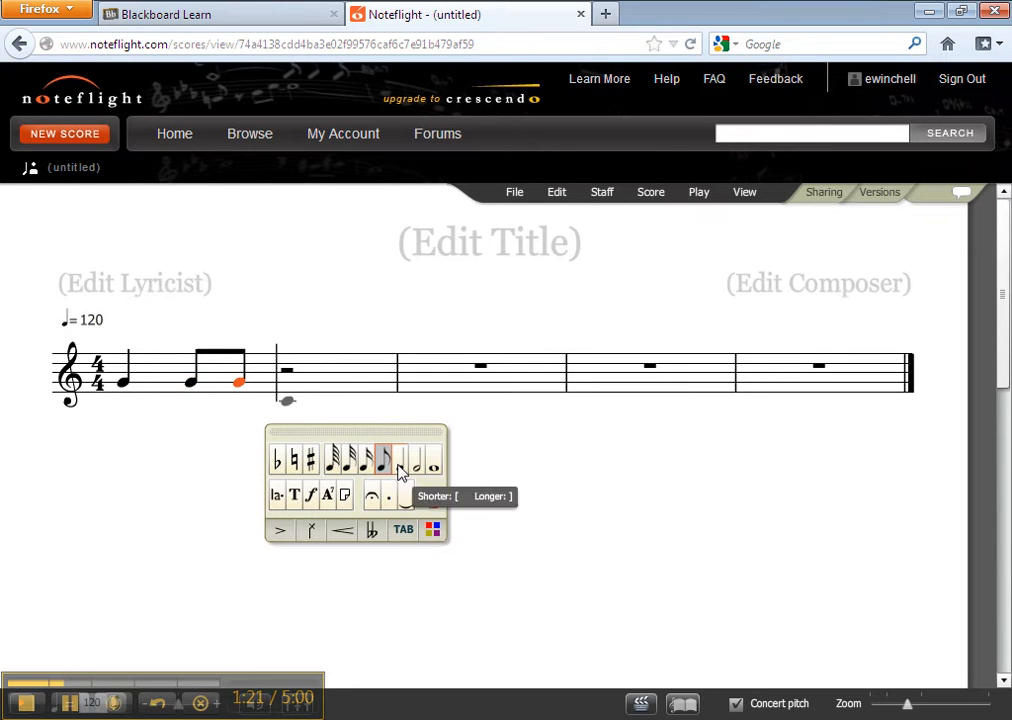
{"action": "left_click", "coordinate": [290, 386]}
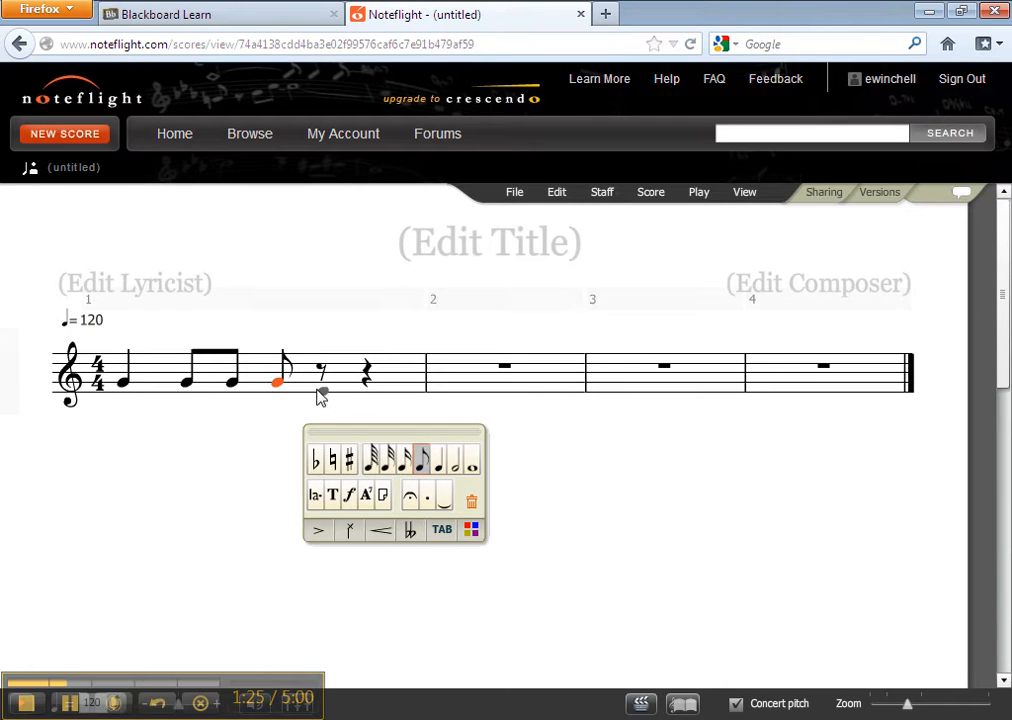
{"action": "left_click", "coordinate": [318, 390]}
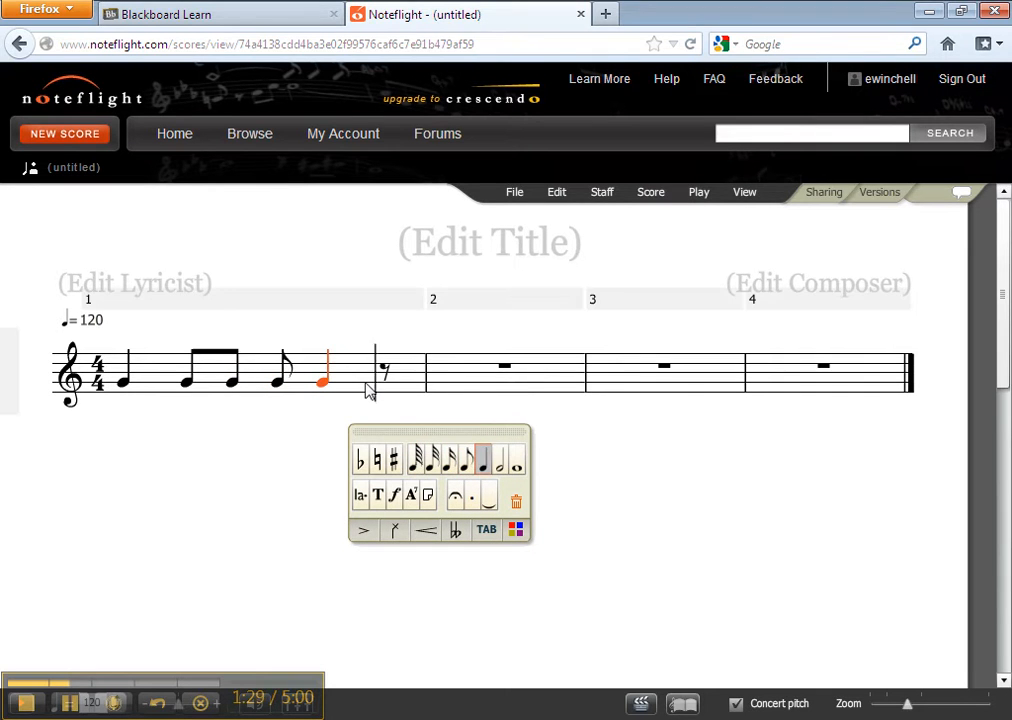
{"action": "left_click", "coordinate": [468, 466]}
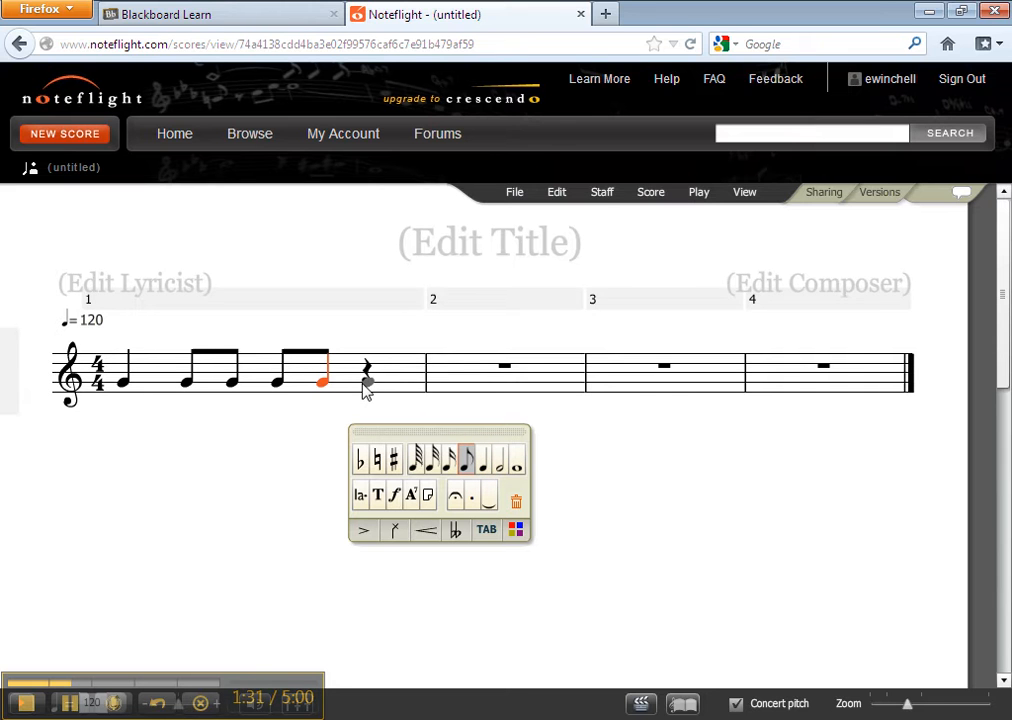
{"action": "left_click", "coordinate": [366, 388]}
{"action": "left_click", "coordinate": [524, 461]}
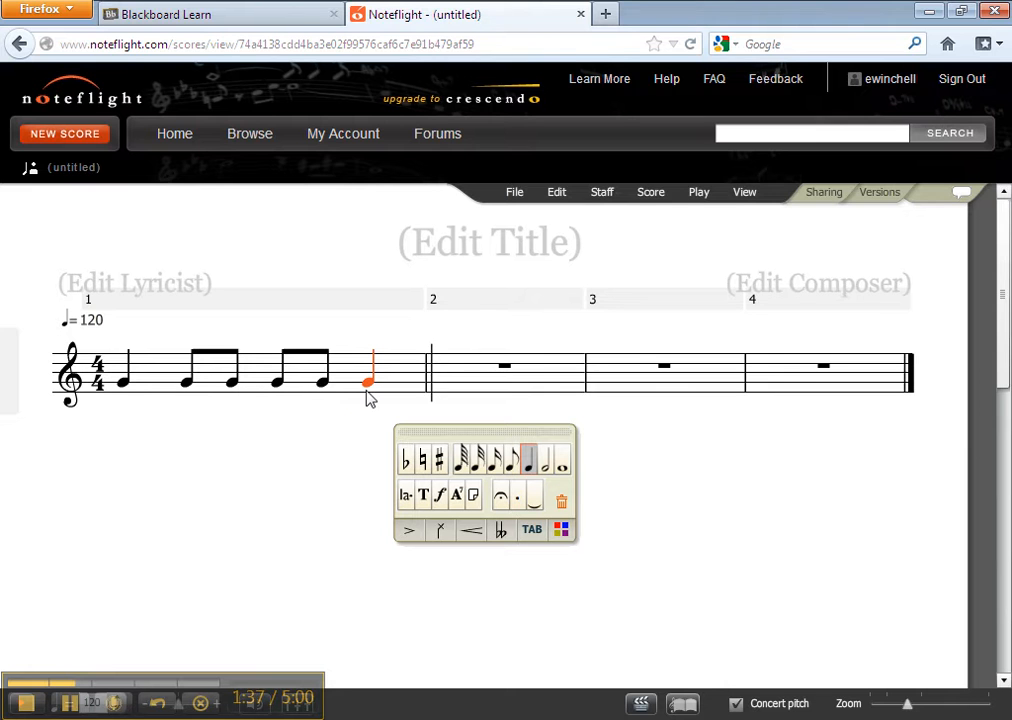
{"action": "left_click", "coordinate": [68, 703]}
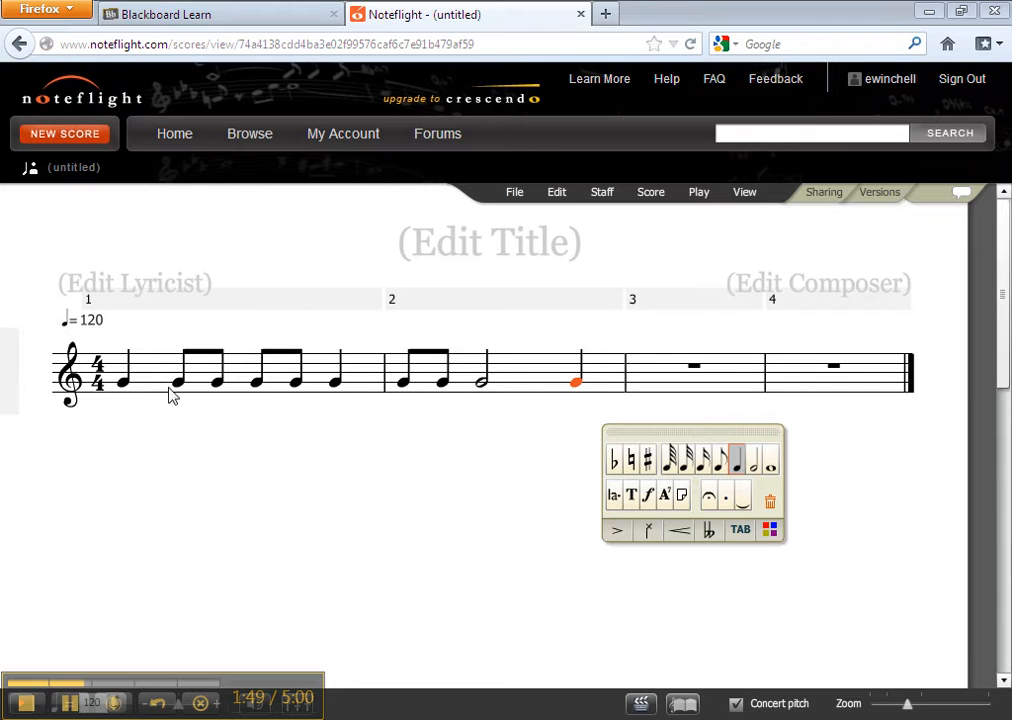
- Select measure 3 and open the Change Time Signature dialog
{"action": "left_click", "coordinate": [695, 370]}
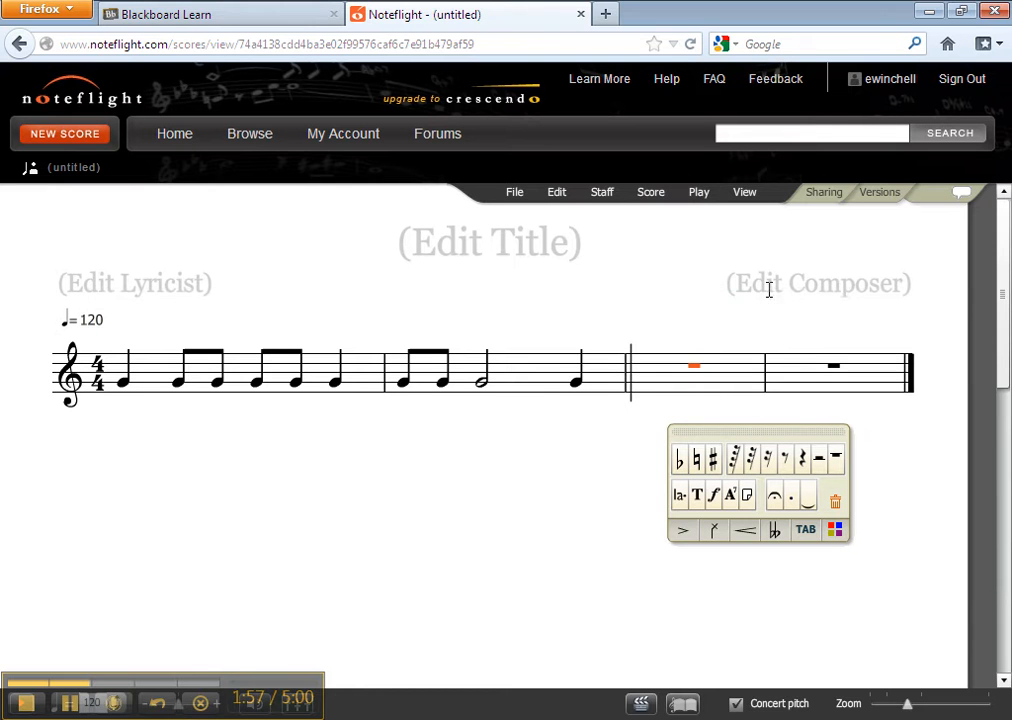
{"action": "left_click", "coordinate": [601, 192]}
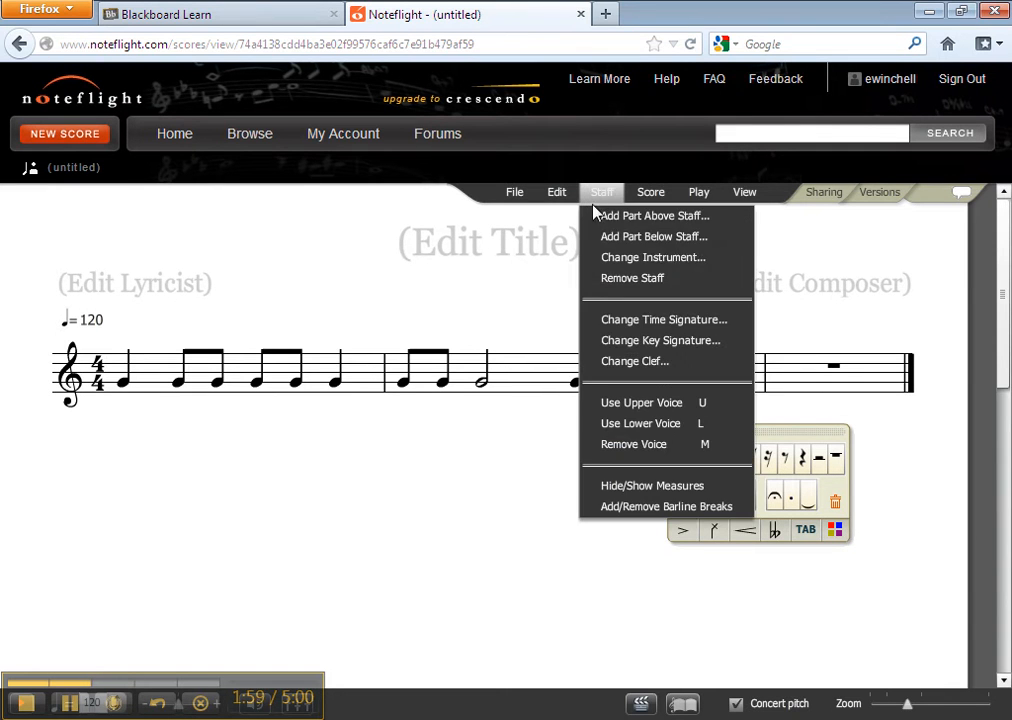
{"action": "left_click", "coordinate": [620, 326]}
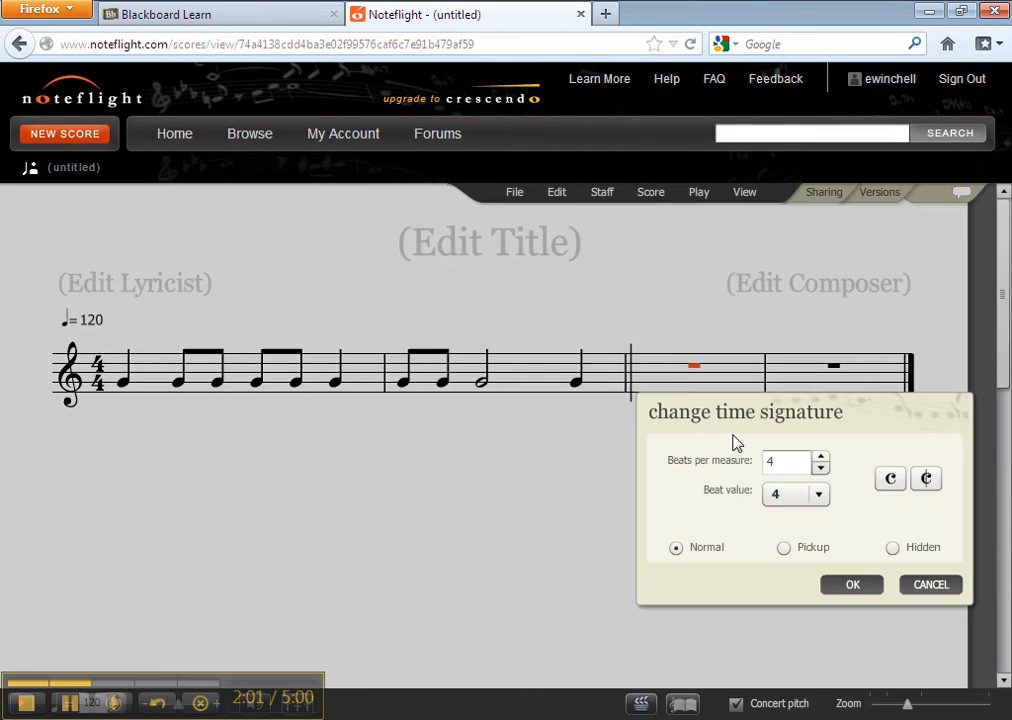
- Switch to the assignment PDF to review the required time signatures, then return to the score
{"action": "left_click", "coordinate": [430, 718]}
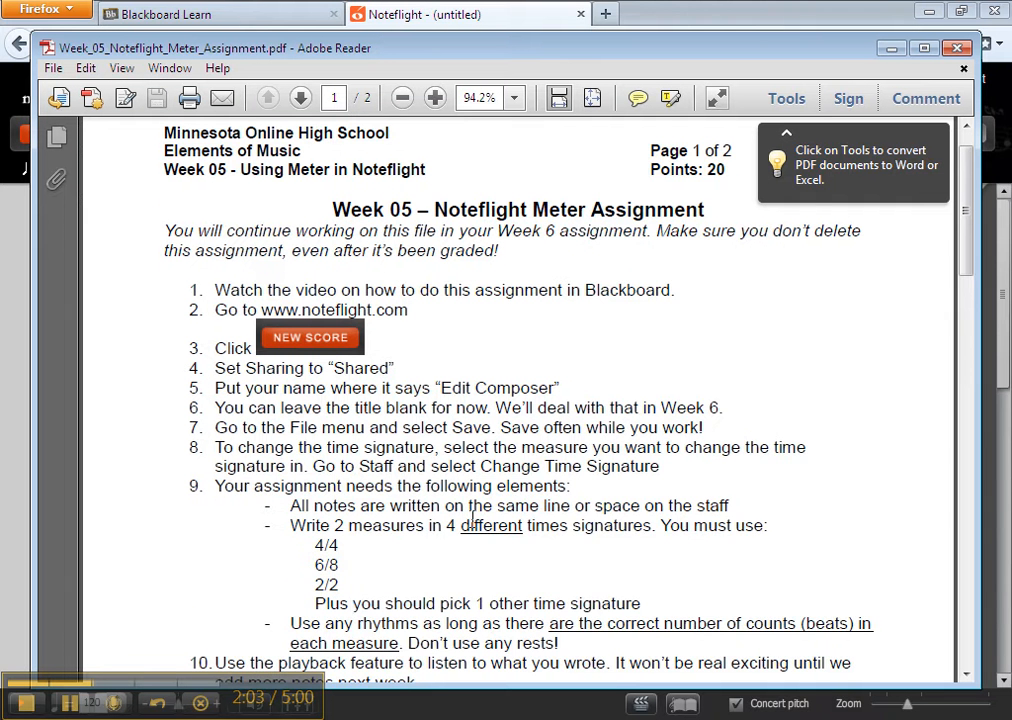
{"action": "scroll", "coordinate": [472, 515], "scroll_direction": "down", "scroll_amount": 1}
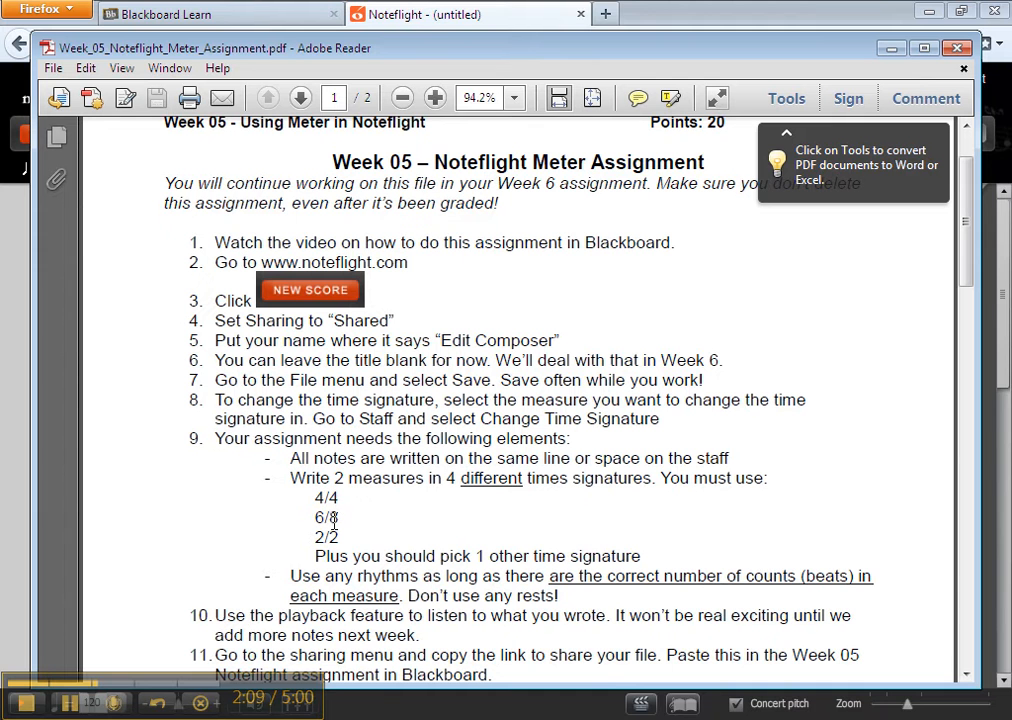
{"action": "left_click", "coordinate": [176, 716]}
- Set measure 3's time signature to 6 beats per measure with a beat value of 8
{"action": "double_click", "coordinate": [795, 457]}
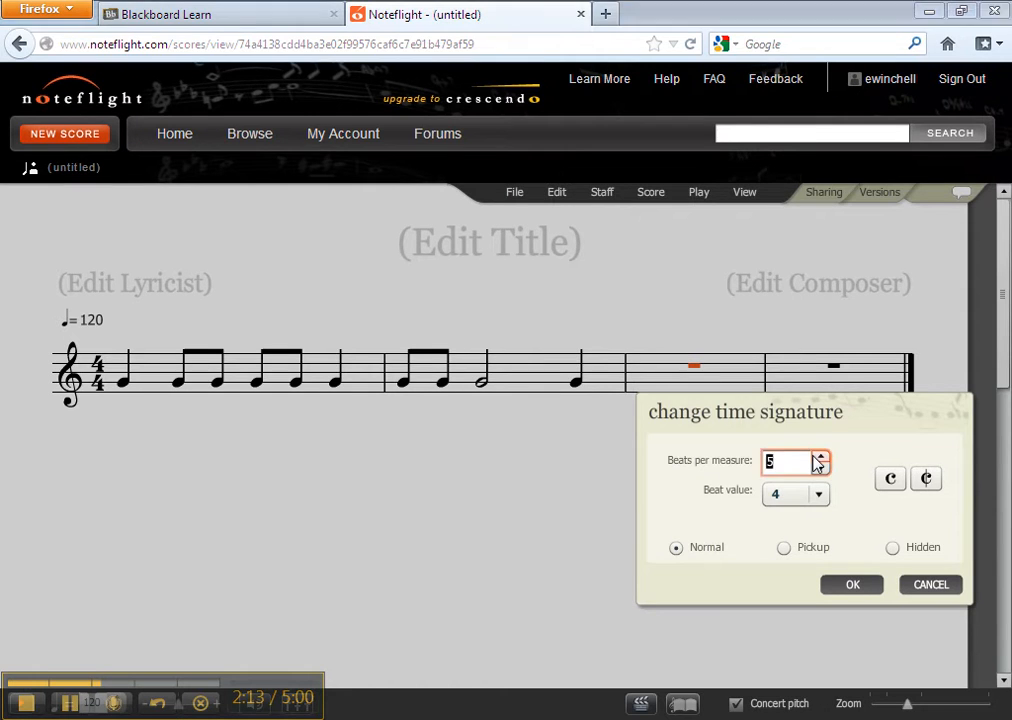
{"action": "type", "text": "6"}
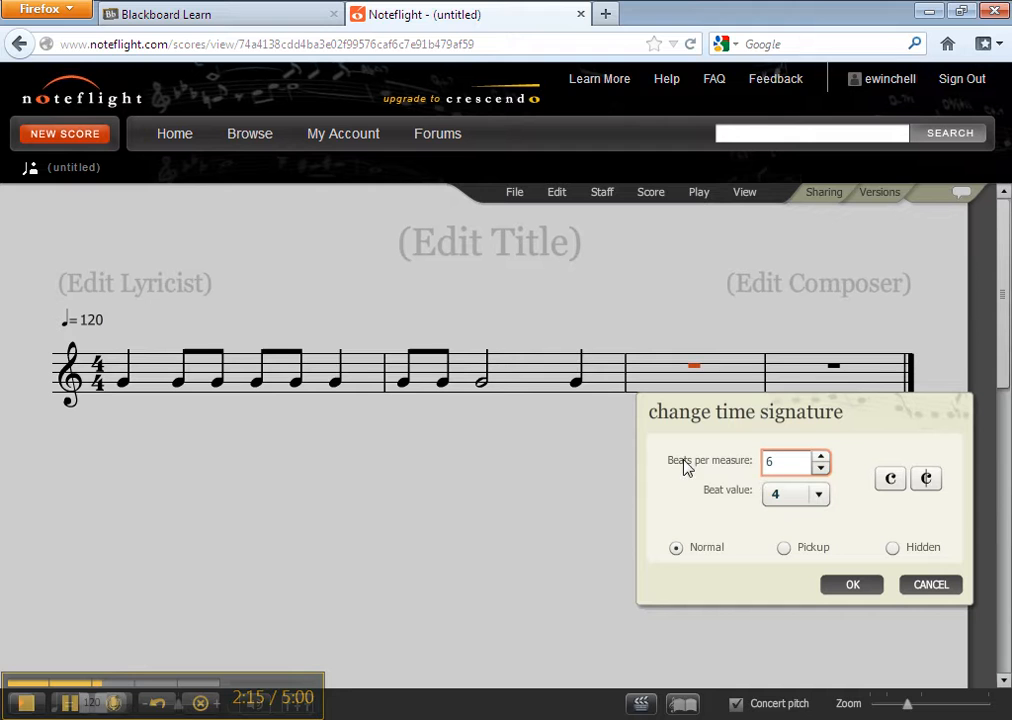
{"action": "left_click", "coordinate": [819, 494]}
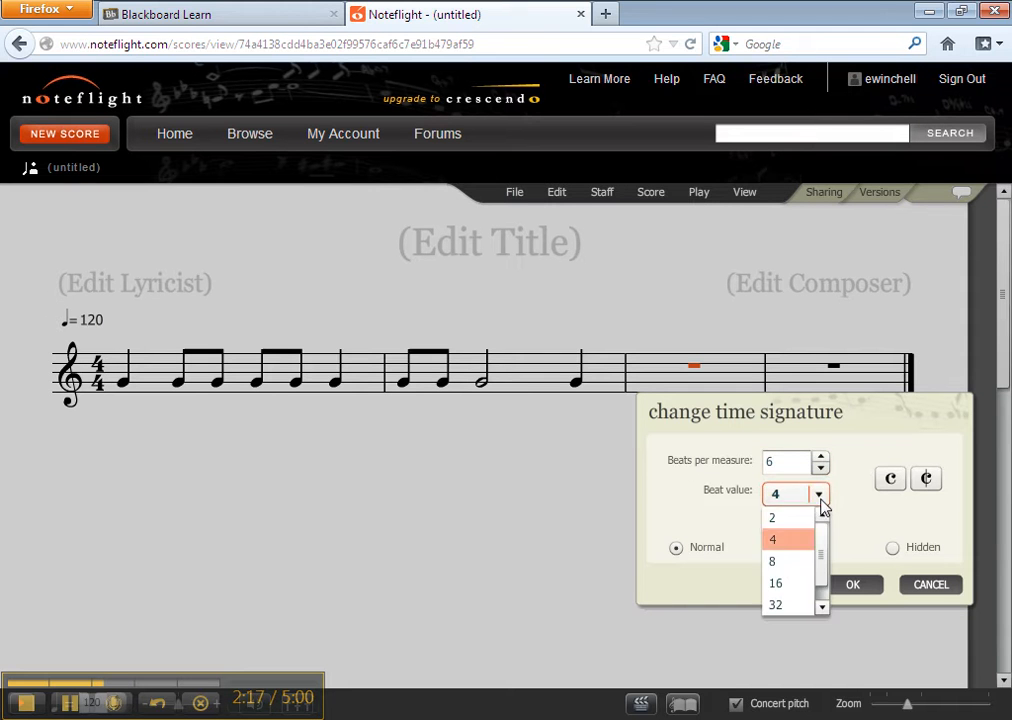
{"action": "left_click", "coordinate": [781, 566]}
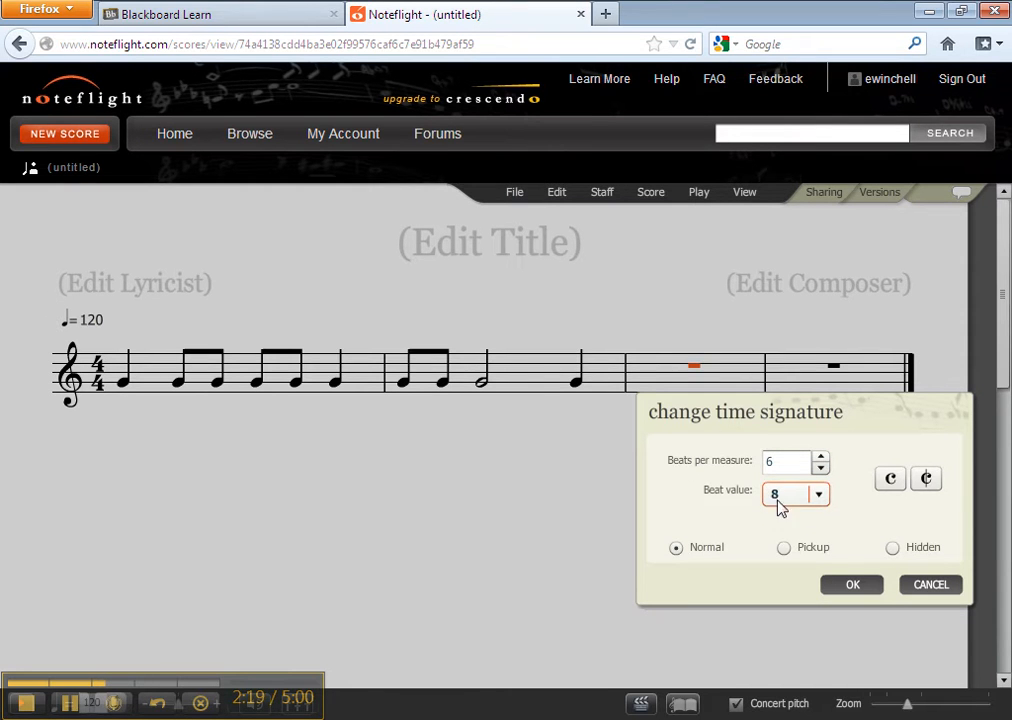
{"action": "left_click", "coordinate": [853, 586]}
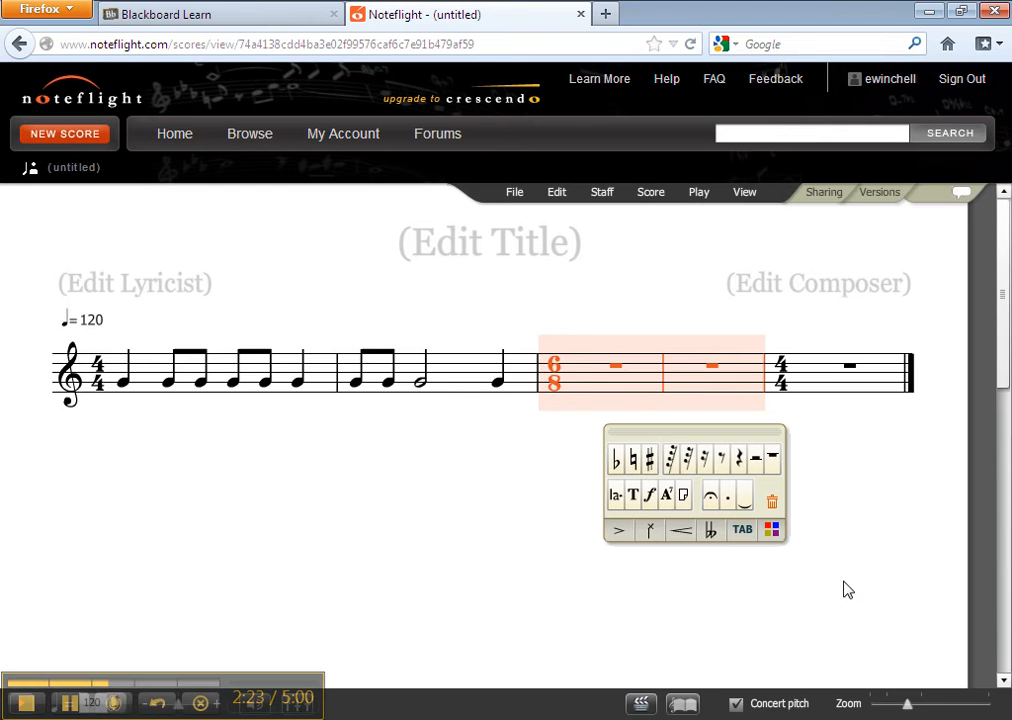
- Fill the 6/8 measure with two dotted quarter notes on G
{"action": "left_click", "coordinate": [583, 388]}
{"action": "left_click", "coordinate": [706, 468]}
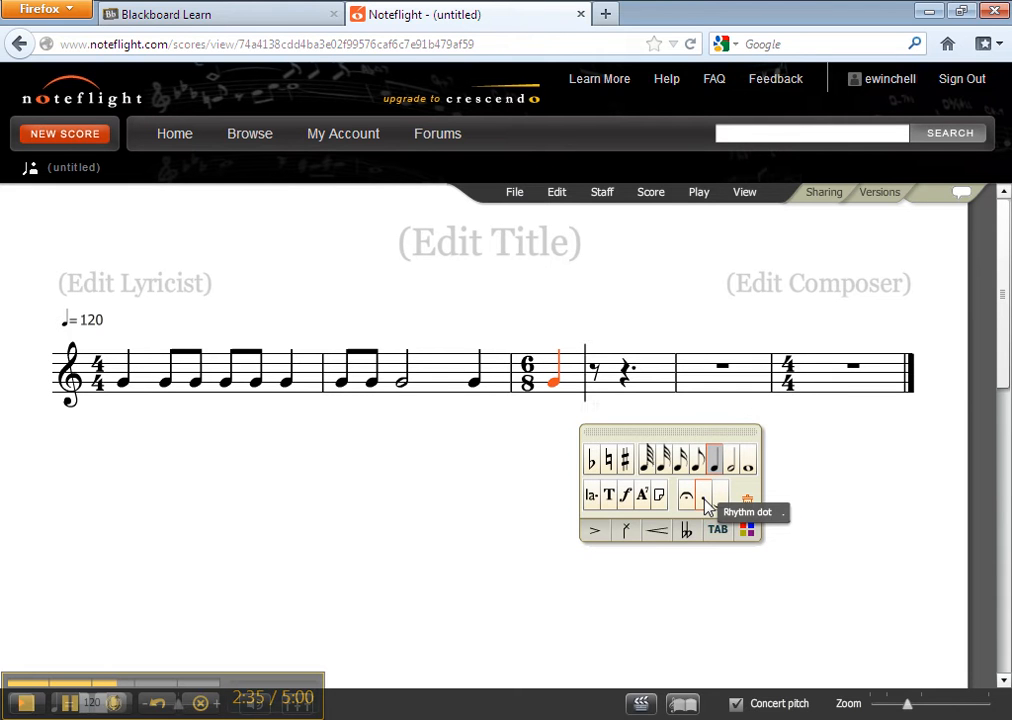
{"action": "left_click", "coordinate": [706, 508]}
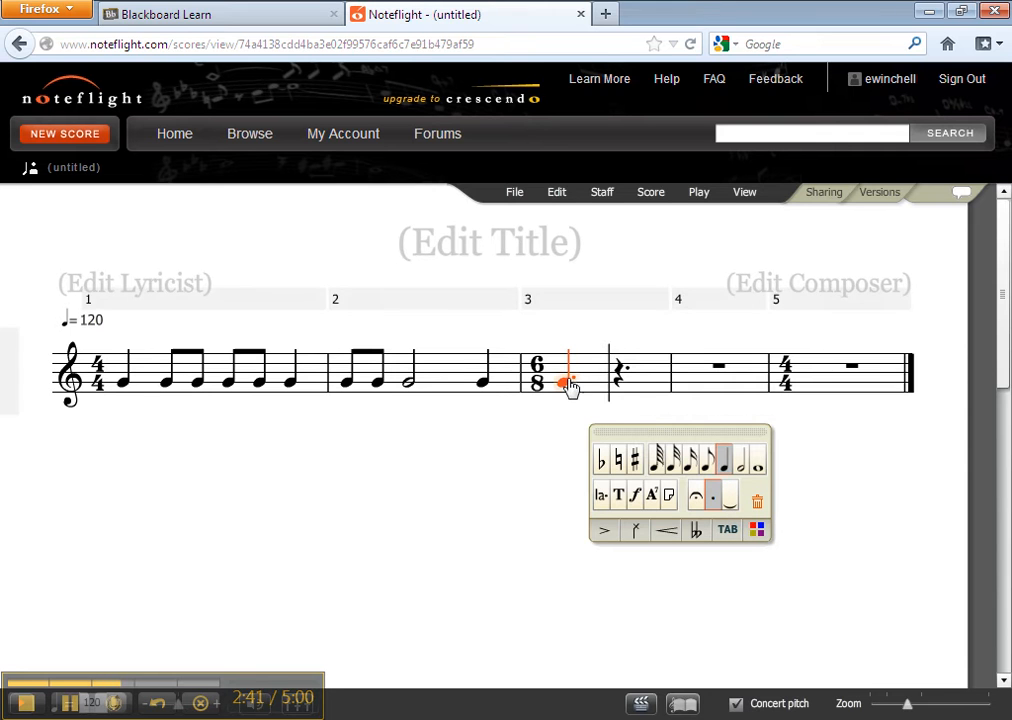
{"action": "left_click", "coordinate": [620, 385]}
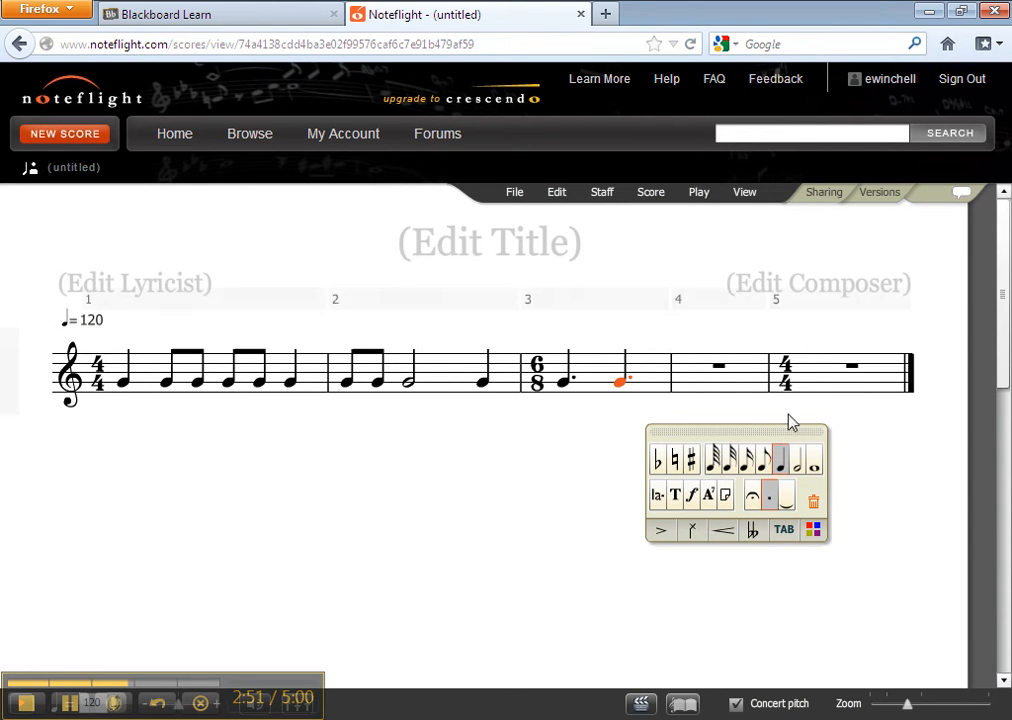
- Select measure 5 and open the Change Time Signature dialog
{"action": "left_click", "coordinate": [853, 370]}
{"action": "left_click", "coordinate": [603, 195]}
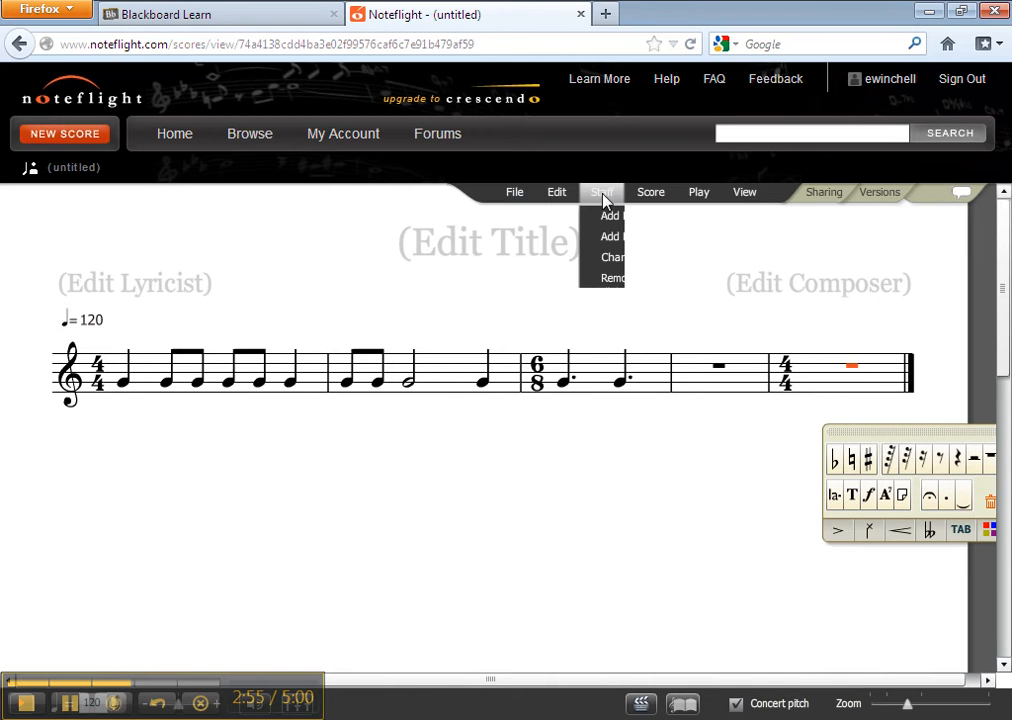
{"action": "left_click", "coordinate": [601, 323]}
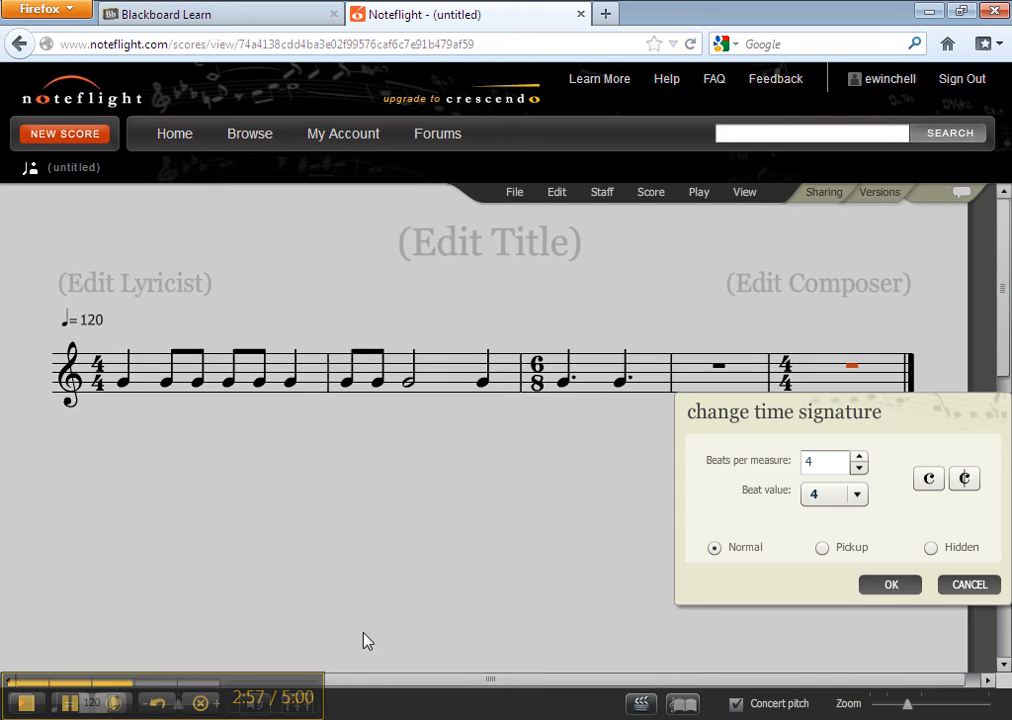
- Switch to the assignment PDF to review the required time signatures, then return to the score
{"action": "left_click", "coordinate": [340, 719]}
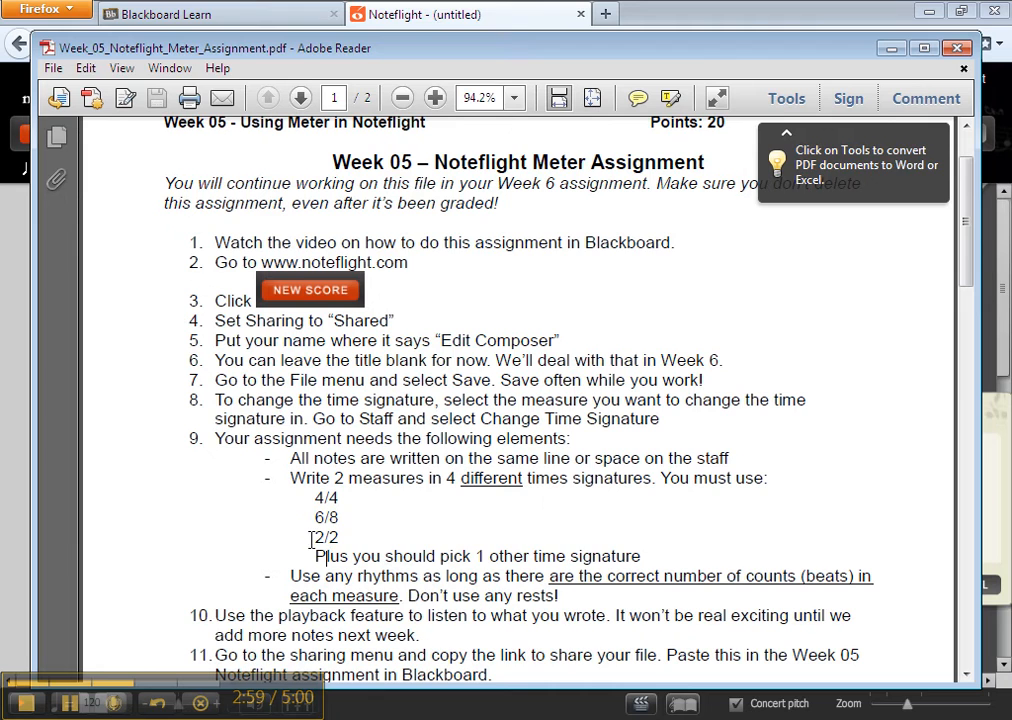
{"action": "left_click", "coordinate": [157, 719]}
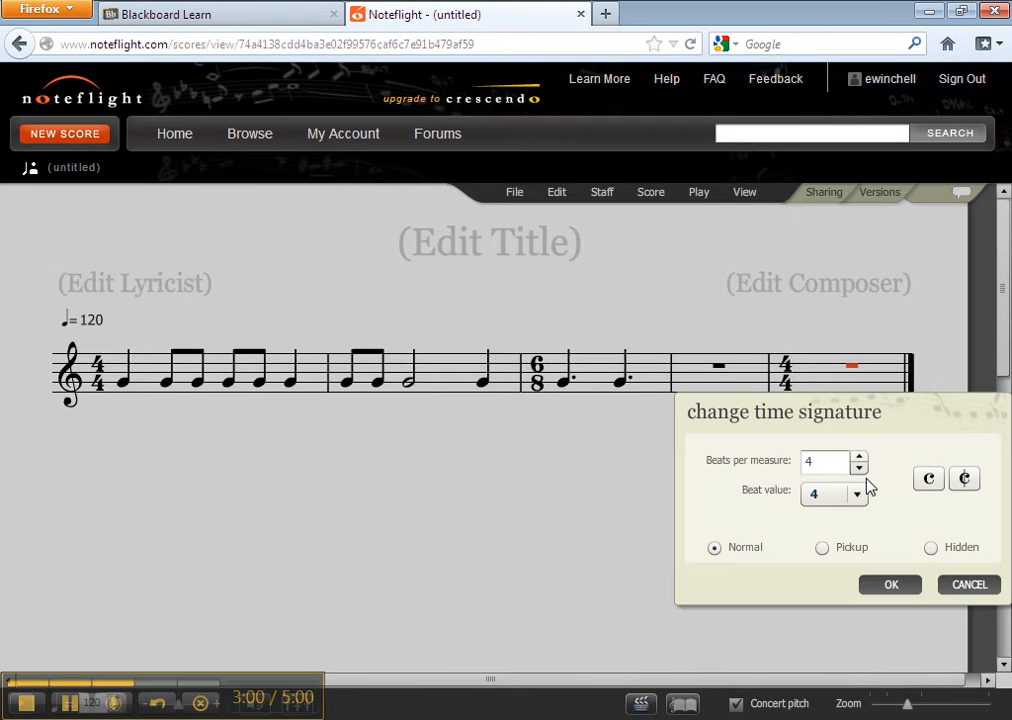
- Set measure 5's time signature to 2 beats per measure with a beat value of 2
{"action": "left_click", "coordinate": [859, 468]}
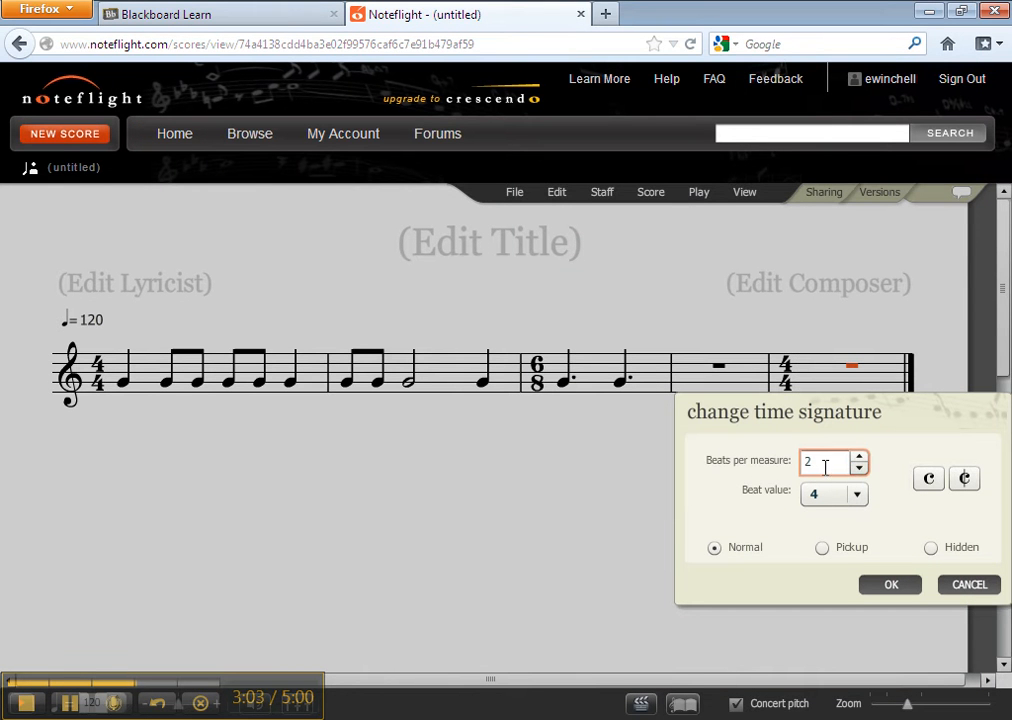
{"action": "left_click", "coordinate": [855, 494]}
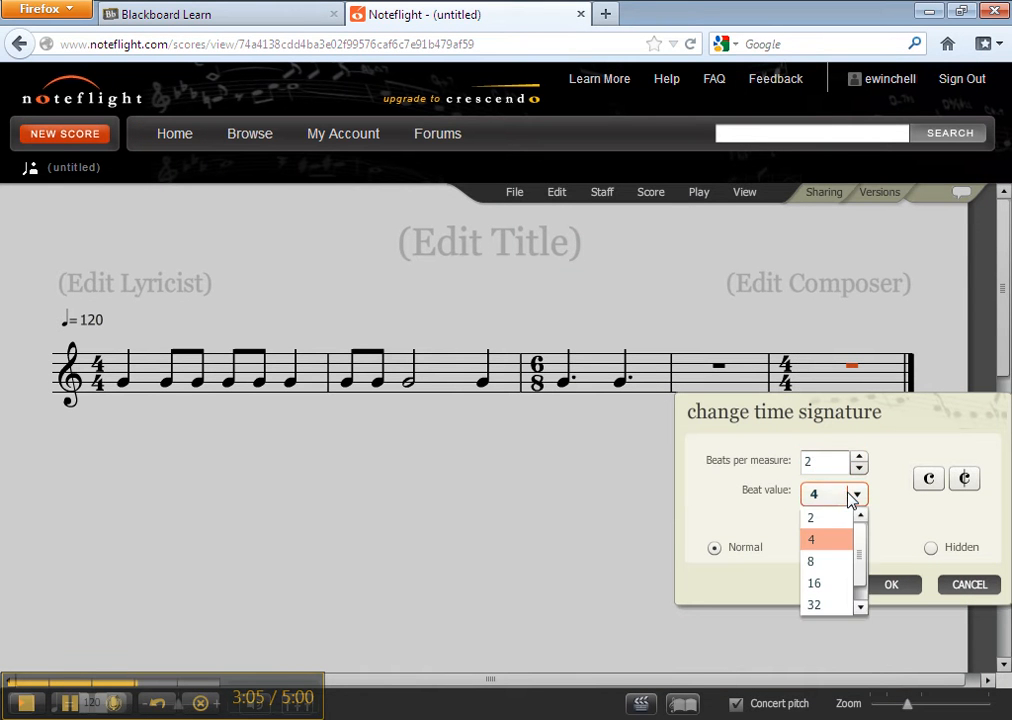
{"action": "left_click", "coordinate": [837, 517]}
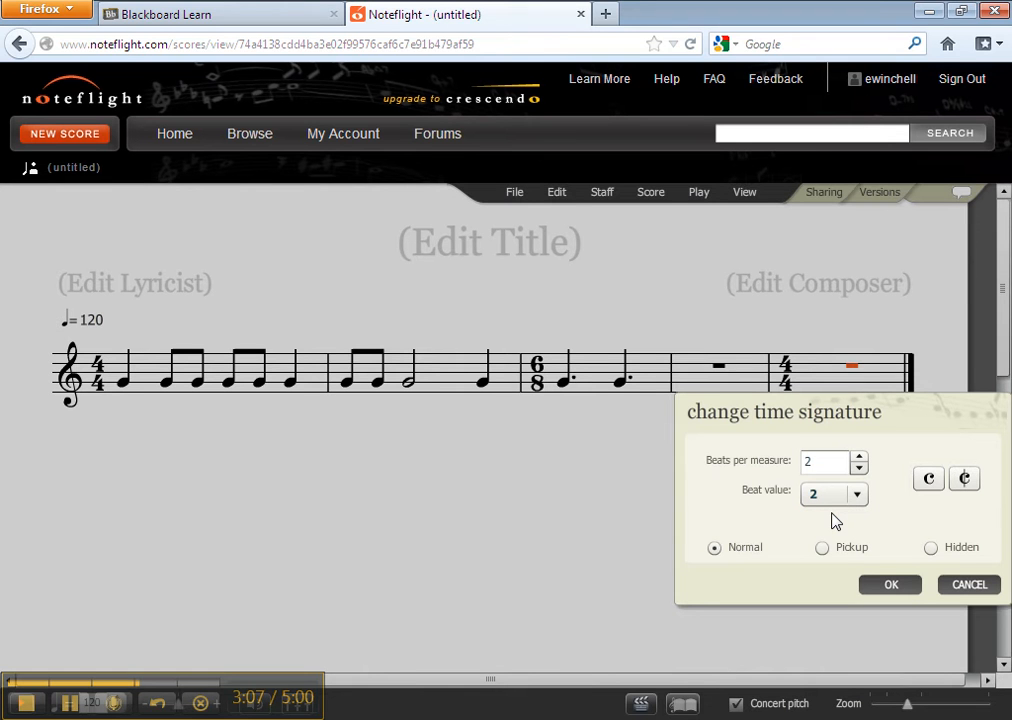
{"action": "left_click", "coordinate": [891, 585]}
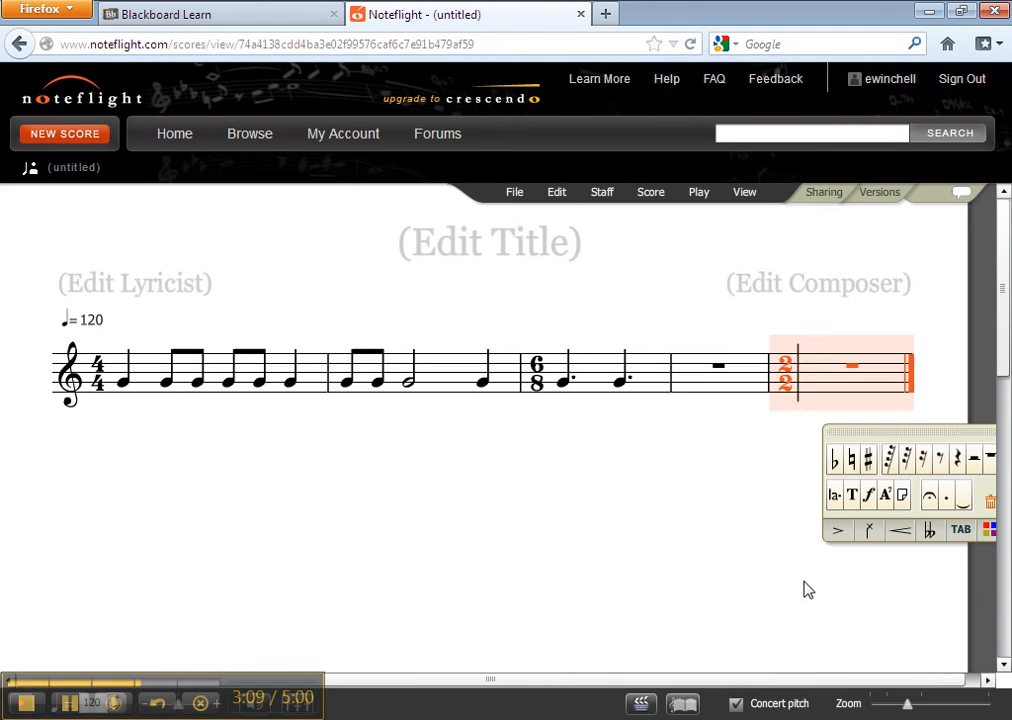
- Fill the first 2/2 measure with two half notes on G
{"action": "left_click", "coordinate": [810, 390]}
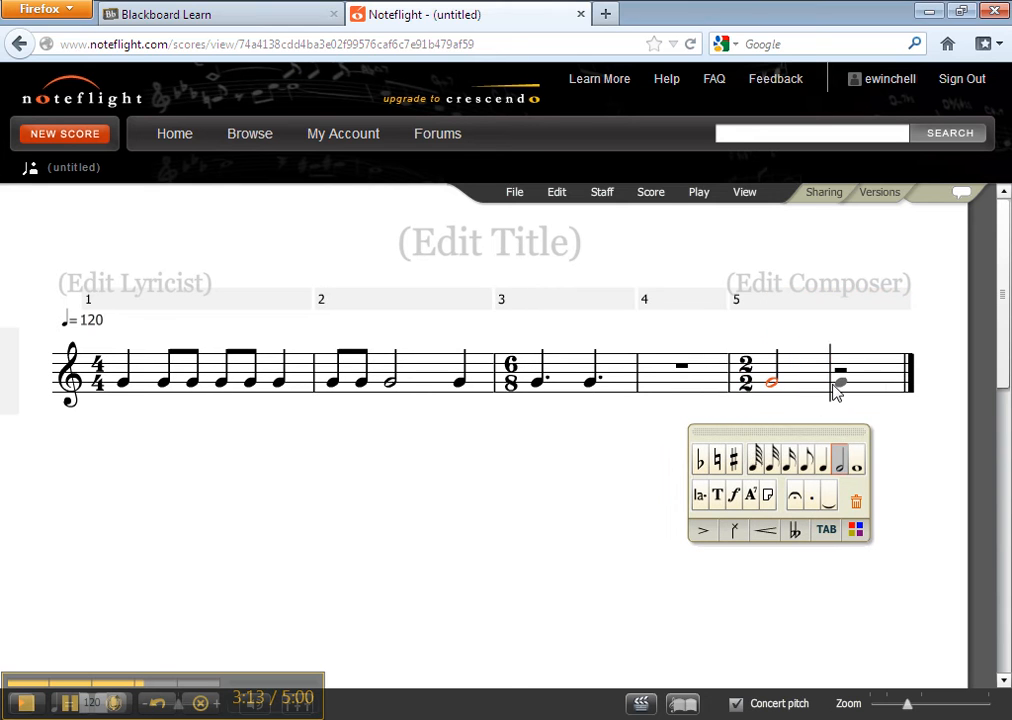
{"action": "left_click", "coordinate": [815, 388]}
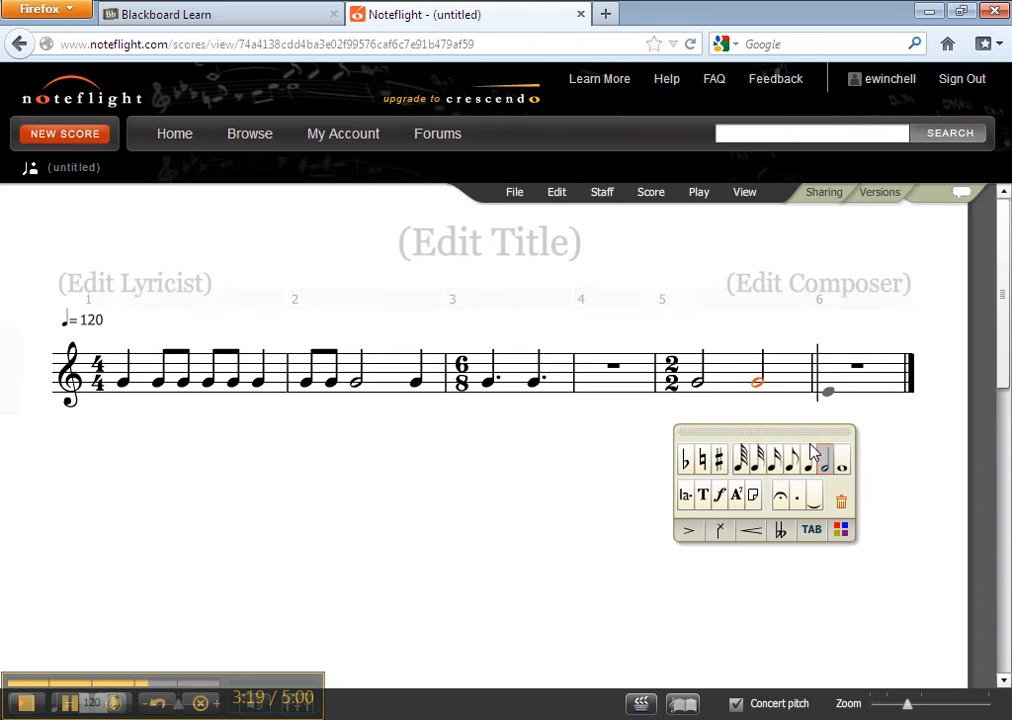
- Fill the second 2/2 measure with two quarter notes and four eighth notes on G
{"action": "left_click", "coordinate": [830, 392]}
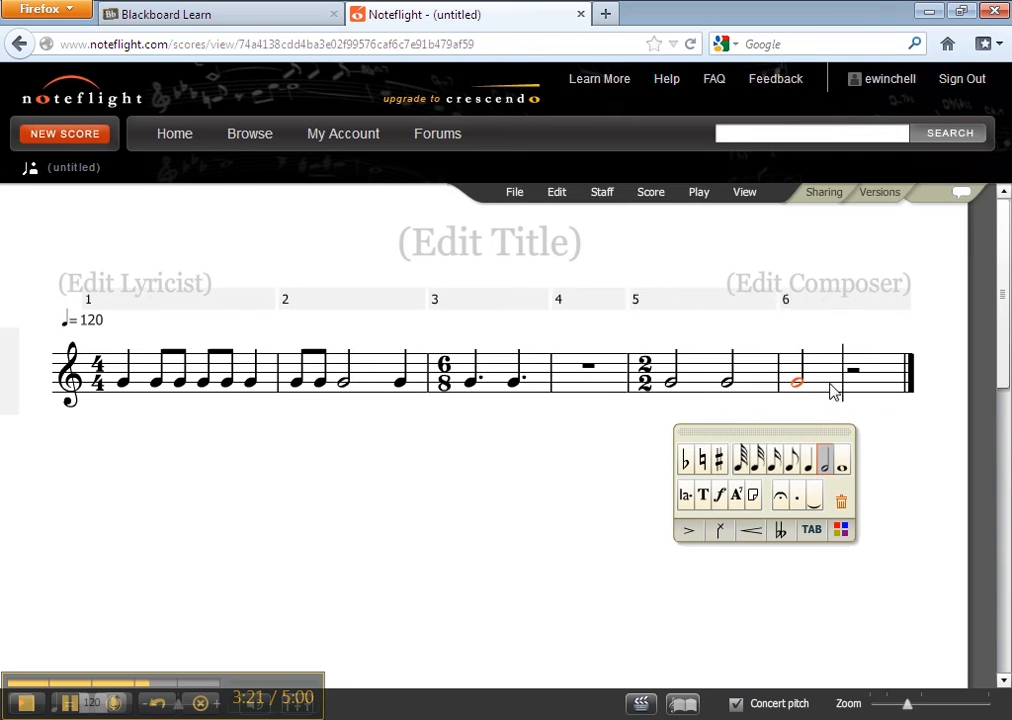
{"action": "left_click", "coordinate": [851, 464]}
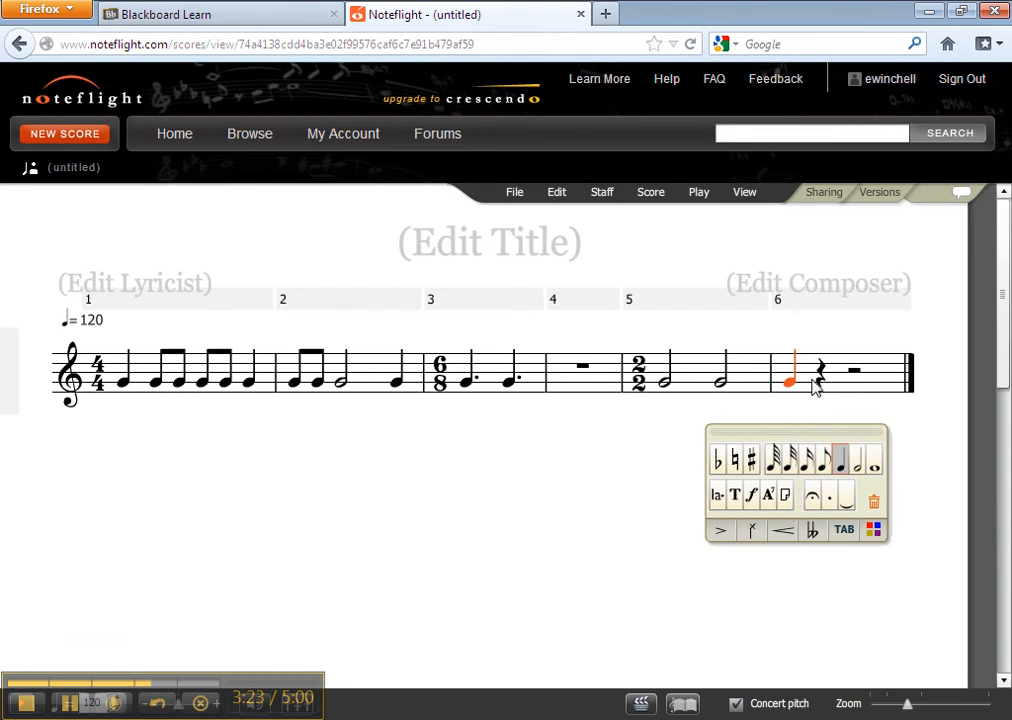
{"action": "left_click", "coordinate": [820, 387]}
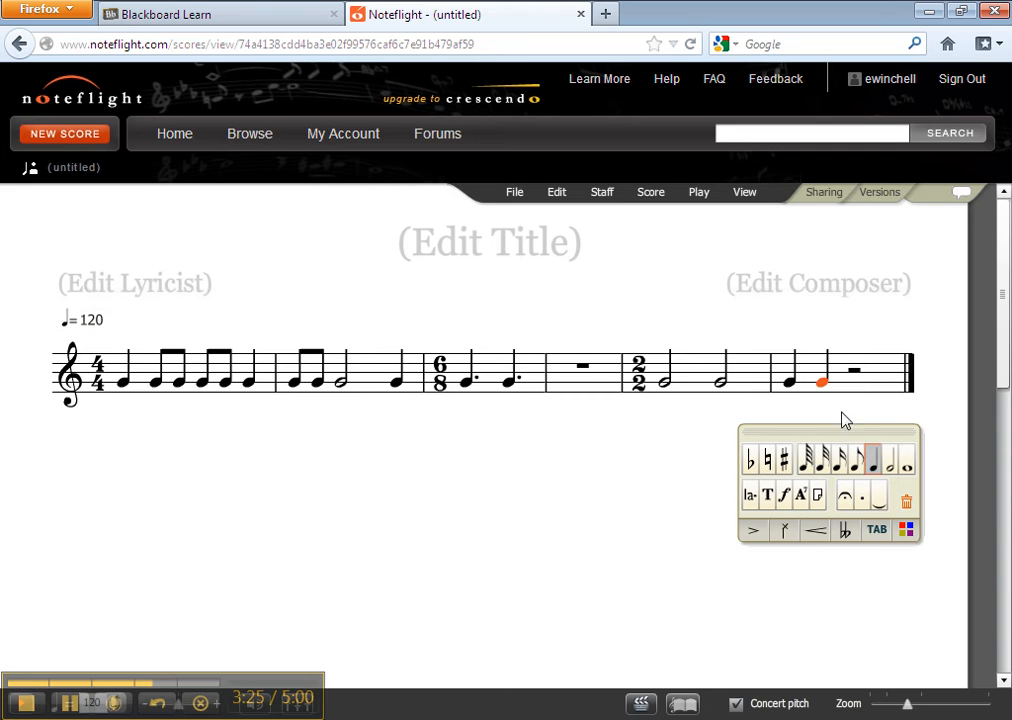
{"action": "left_click", "coordinate": [852, 390]}
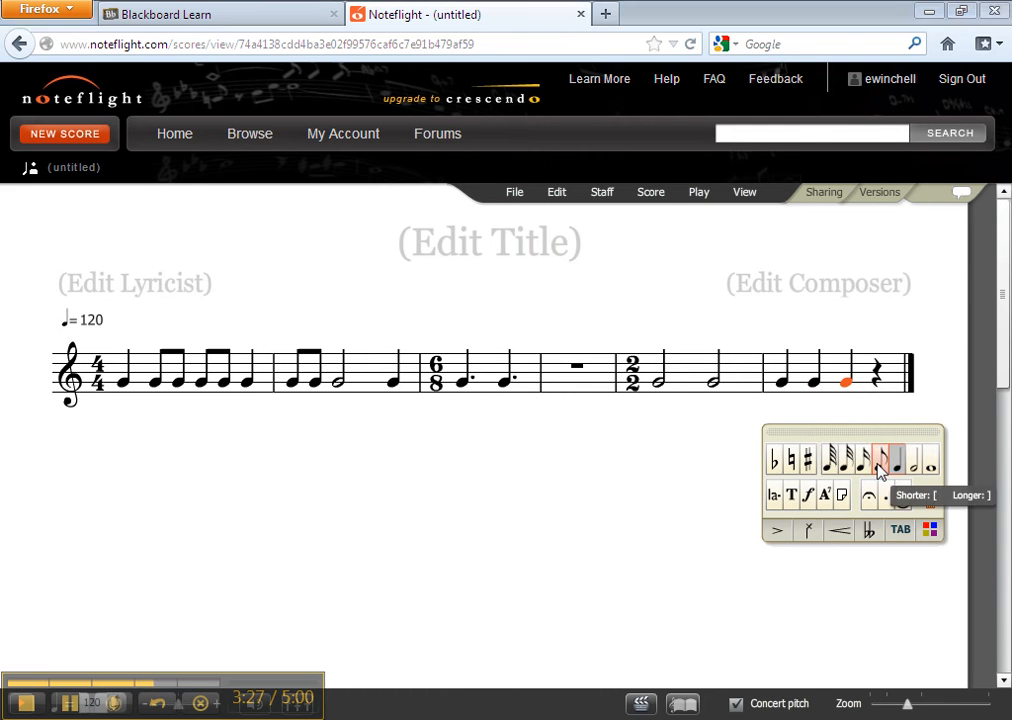
{"action": "left_click", "coordinate": [856, 460]}
{"action": "left_click", "coordinate": [858, 388]}
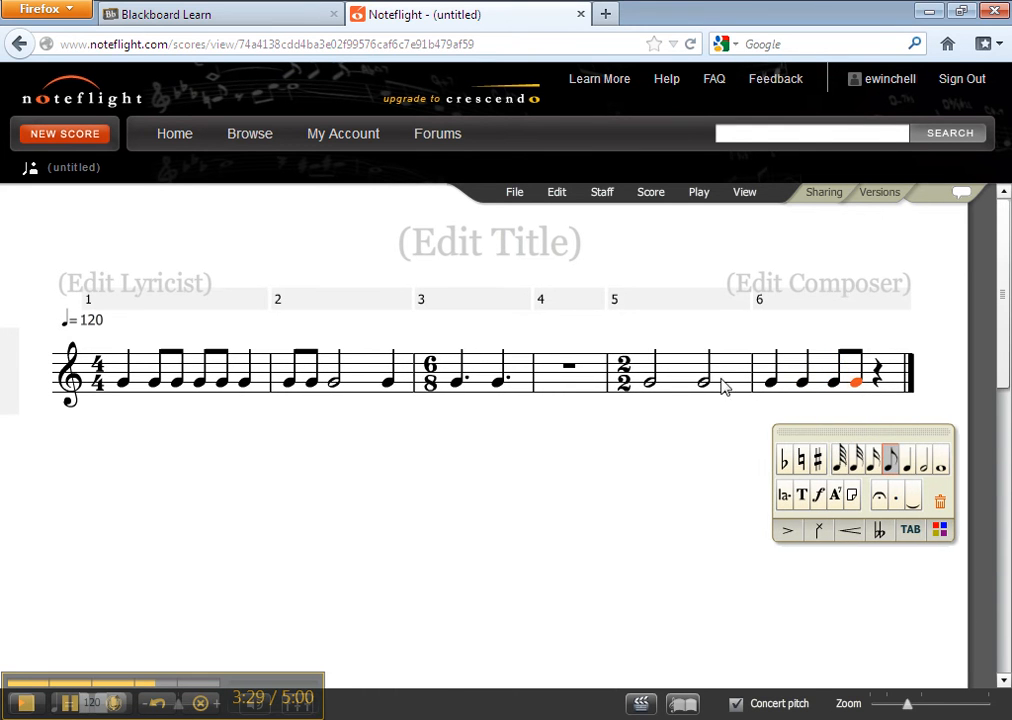
{"action": "left_click", "coordinate": [876, 386]}
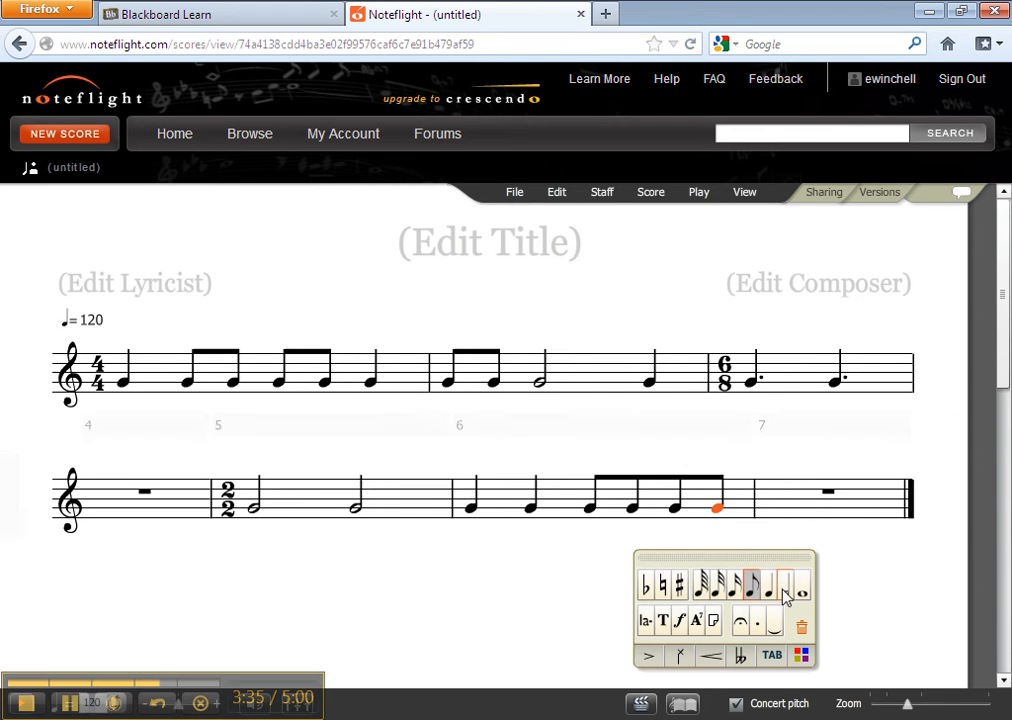
- Select measure 7 and open the Change Time Signature dialog
{"action": "left_click", "coordinate": [828, 497]}
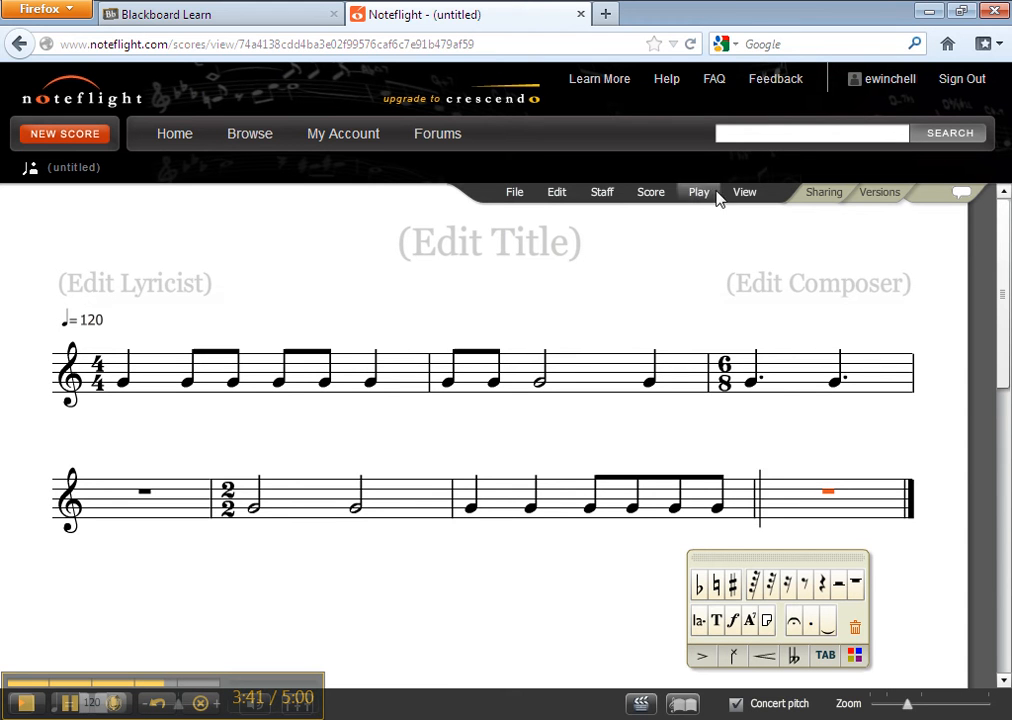
{"action": "left_click", "coordinate": [604, 195]}
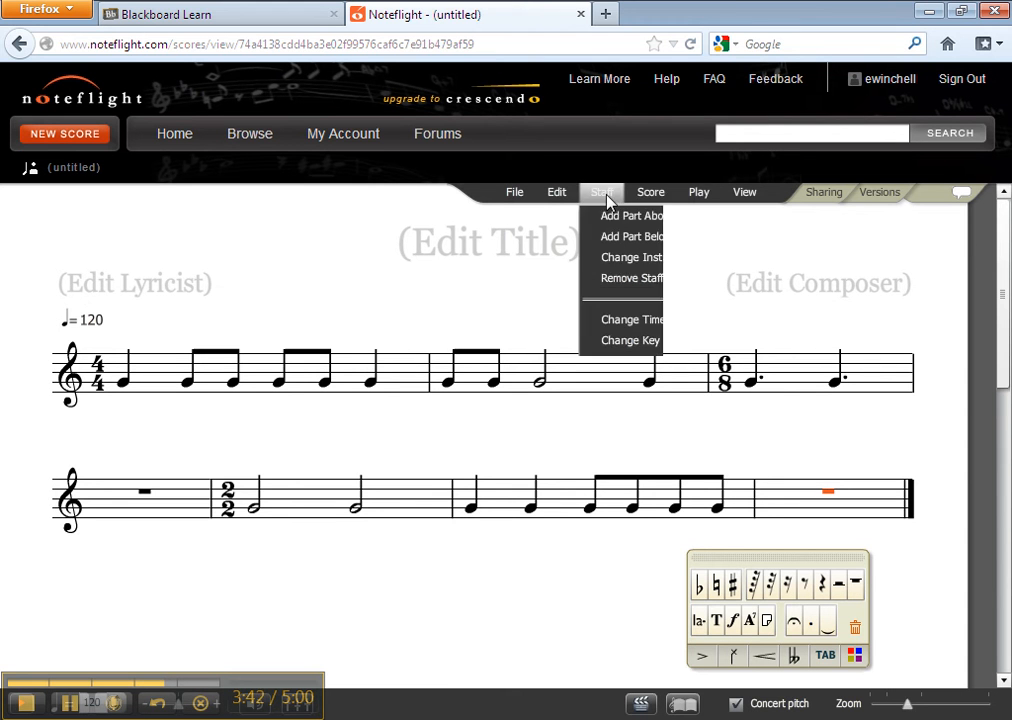
{"action": "left_click", "coordinate": [622, 320]}
- Switch to the assignment PDF to check the time signature requirements, then return to the dialog
{"action": "key", "text": "alt+Tab"}
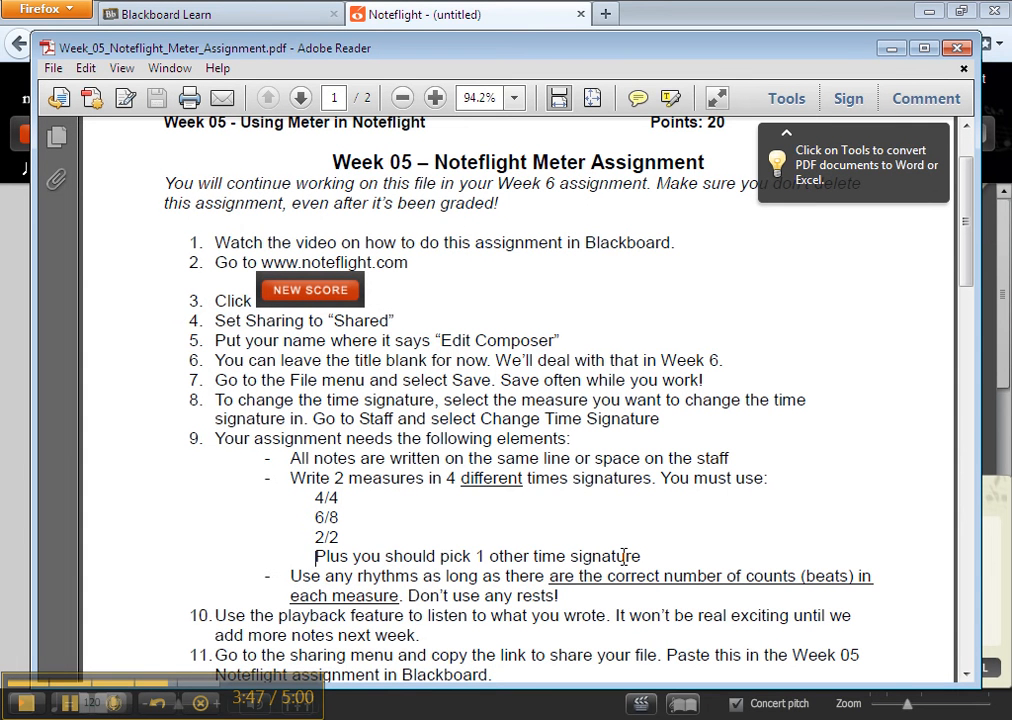
{"action": "left_click", "coordinate": [889, 52]}
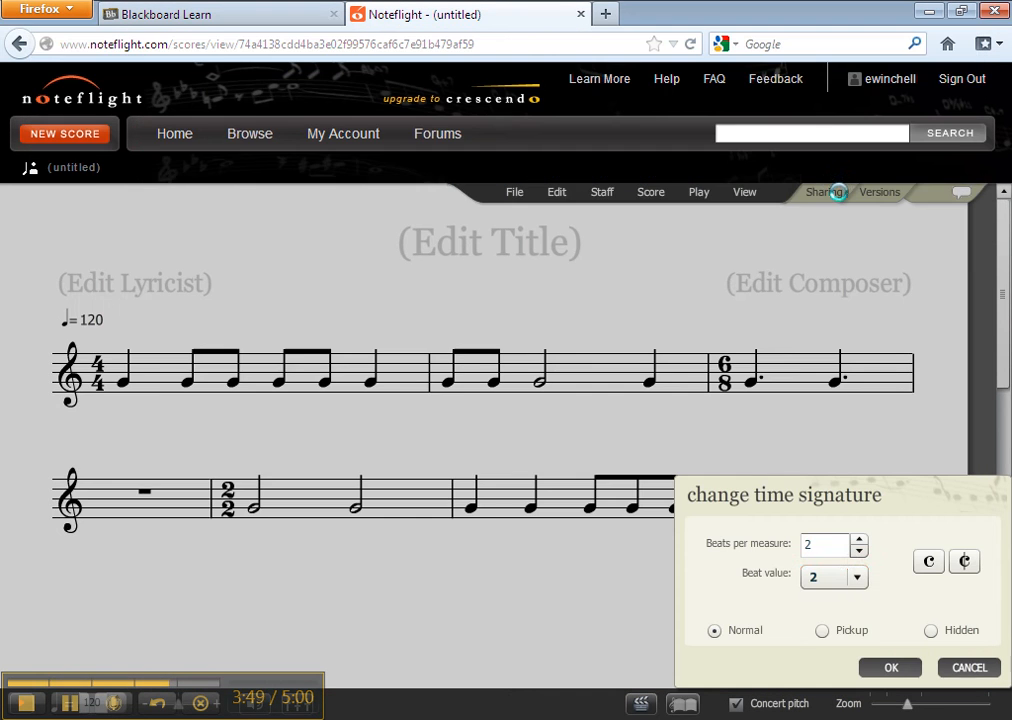
- Set measure 7's time signature to 5 beats per measure with a beat value of 4
{"action": "left_click", "coordinate": [829, 577]}
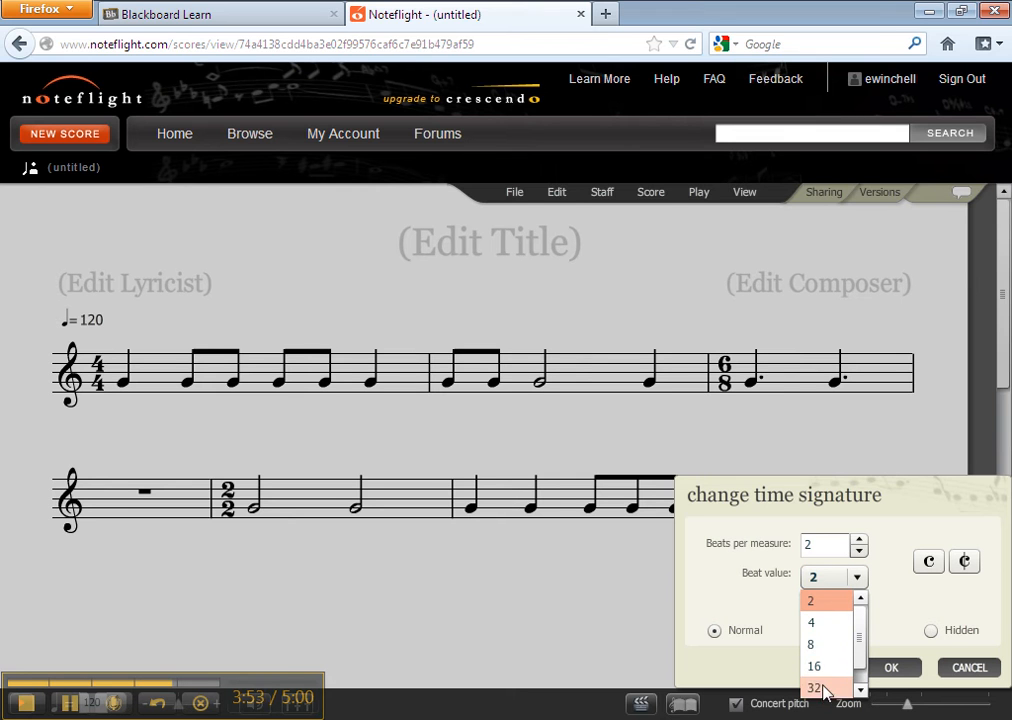
{"action": "left_click_drag", "start_coordinate": [858, 668], "coordinate": [864, 630]}
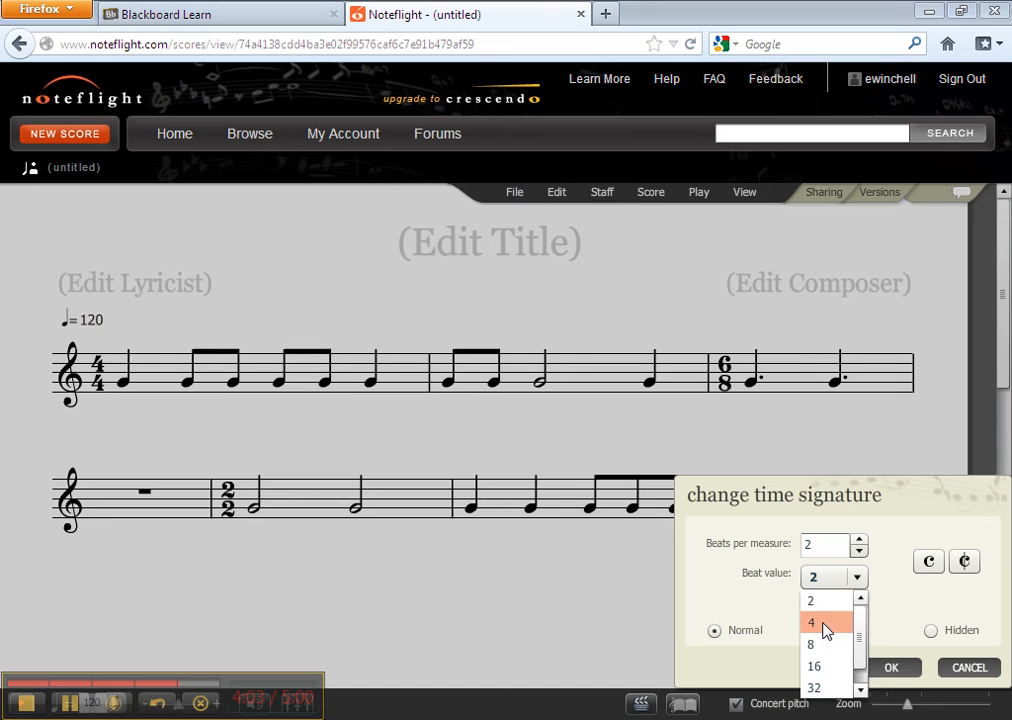
{"action": "left_click", "coordinate": [828, 623]}
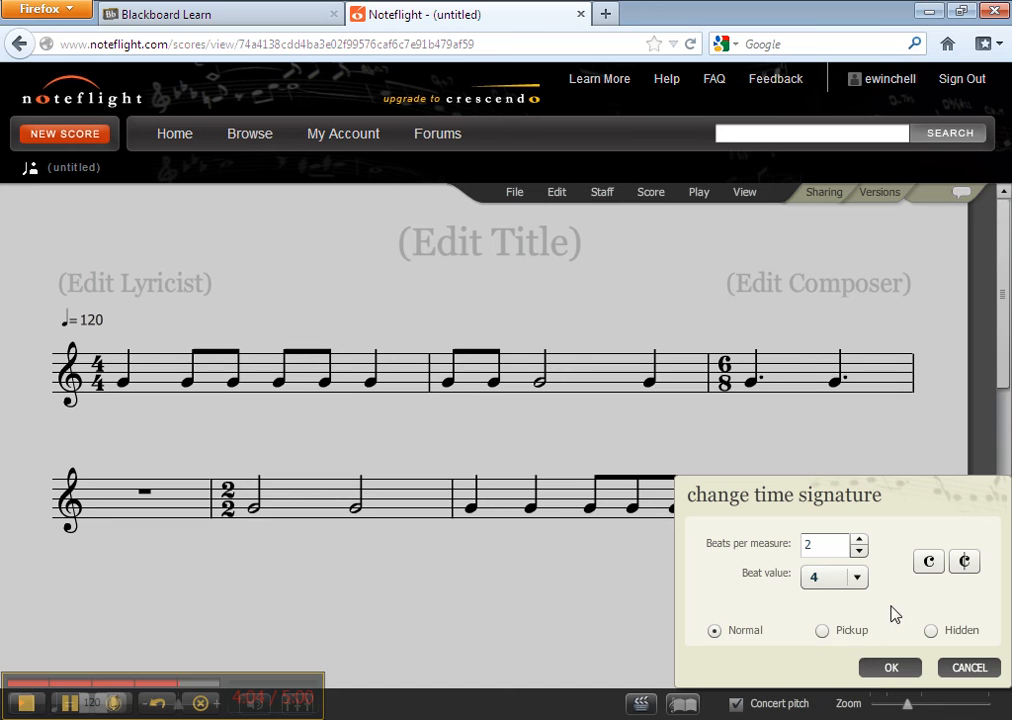
{"action": "left_click", "coordinate": [858, 539]}
{"action": "left_click", "coordinate": [858, 539]}
{"action": "left_click", "coordinate": [859, 541]}
{"action": "left_click", "coordinate": [859, 541]}
{"action": "double_click", "coordinate": [859, 541]}
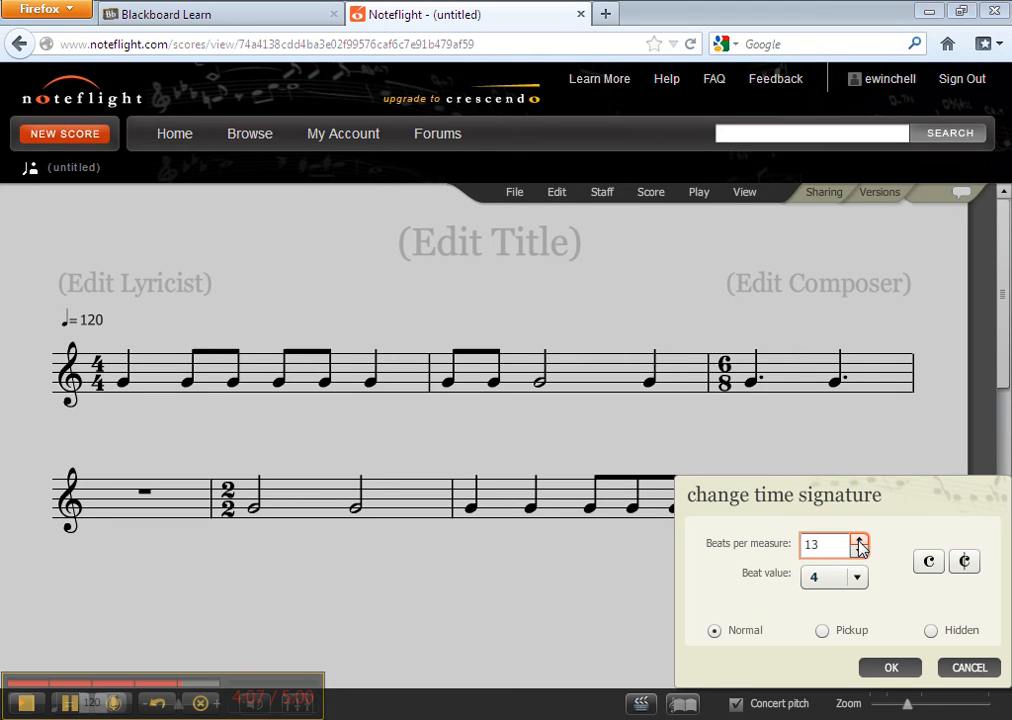
{"action": "left_click", "coordinate": [859, 541]}
{"action": "double_click", "coordinate": [859, 541]}
{"action": "left_click", "coordinate": [859, 541]}
{"action": "double_click", "coordinate": [859, 541]}
{"action": "left_click", "coordinate": [859, 541]}
{"action": "left_click", "coordinate": [859, 541]}
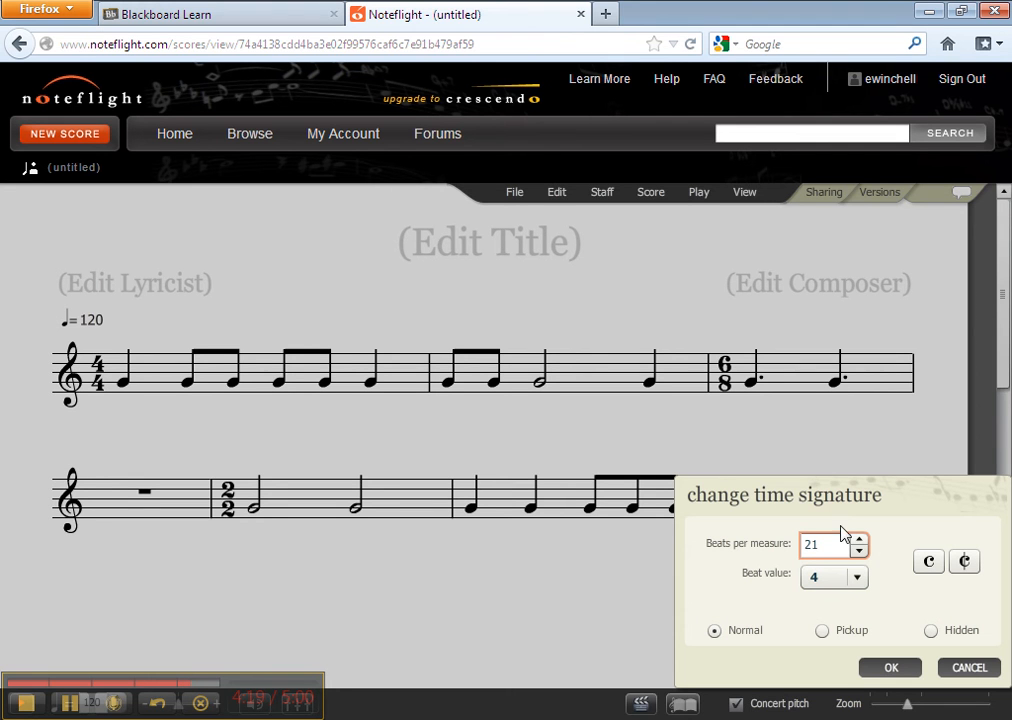
{"action": "left_click", "coordinate": [859, 553]}
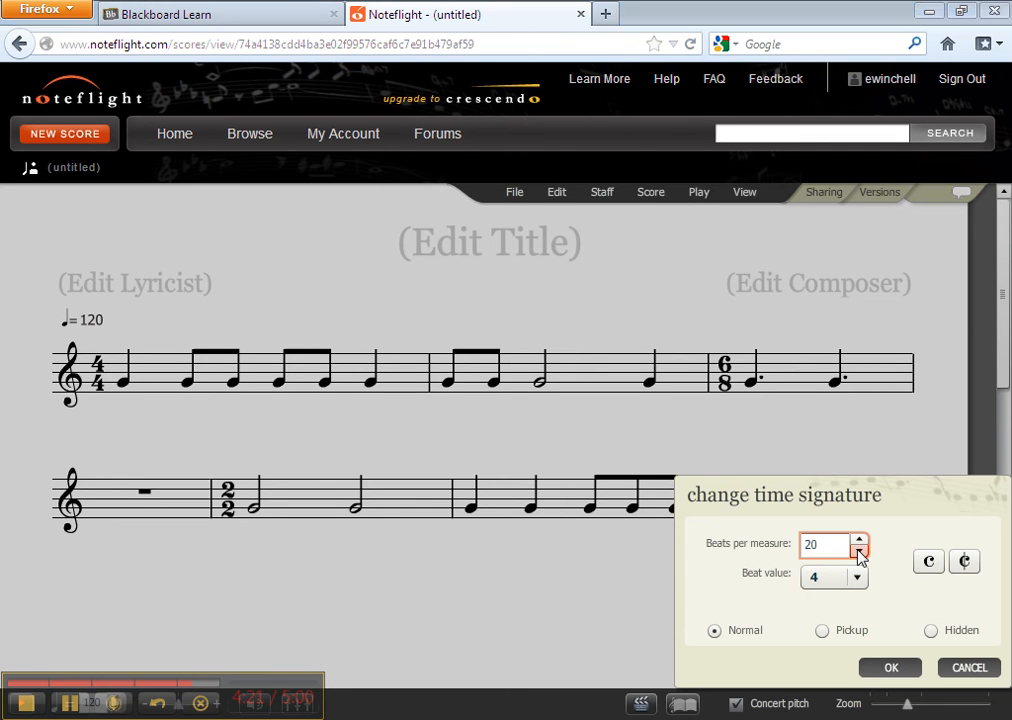
{"action": "left_click", "coordinate": [859, 553]}
{"action": "left_click", "coordinate": [859, 553]}
{"action": "left_click", "coordinate": [859, 553]}
{"action": "left_click", "coordinate": [859, 553]}
{"action": "left_click", "coordinate": [859, 553]}
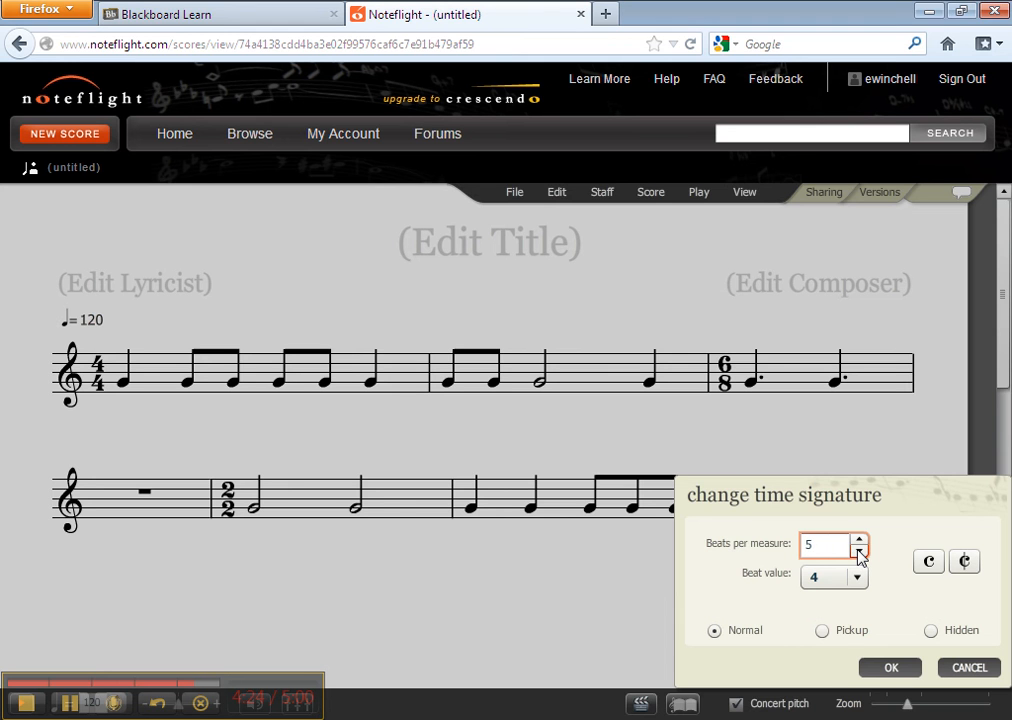
{"action": "left_click", "coordinate": [884, 667]}
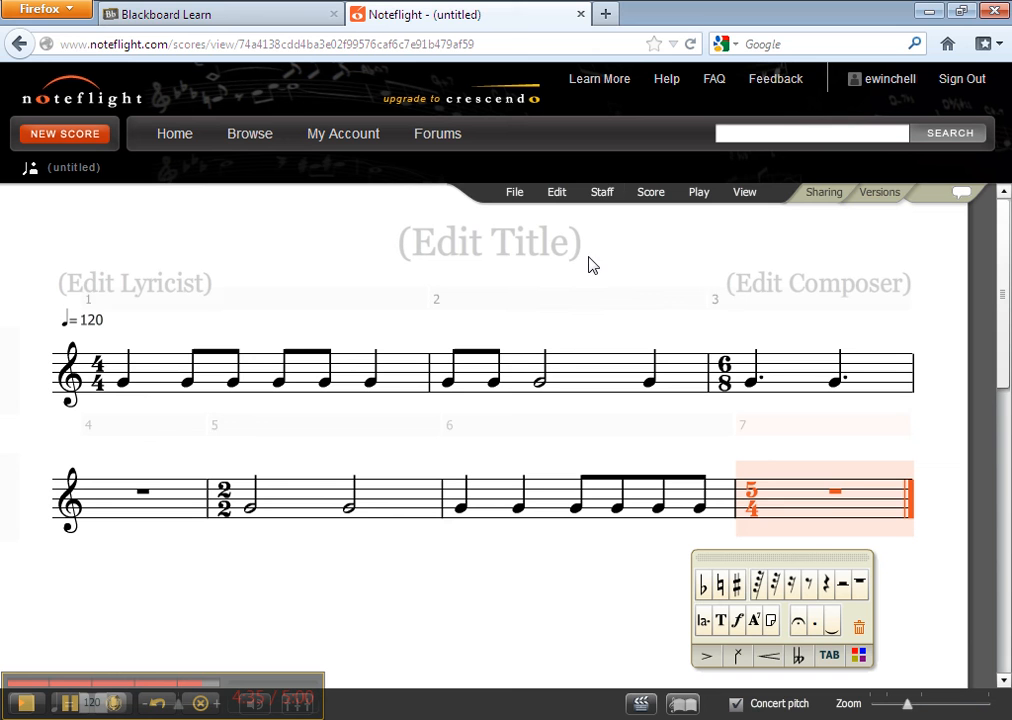
- Save the score
{"action": "left_click", "coordinate": [513, 195]}
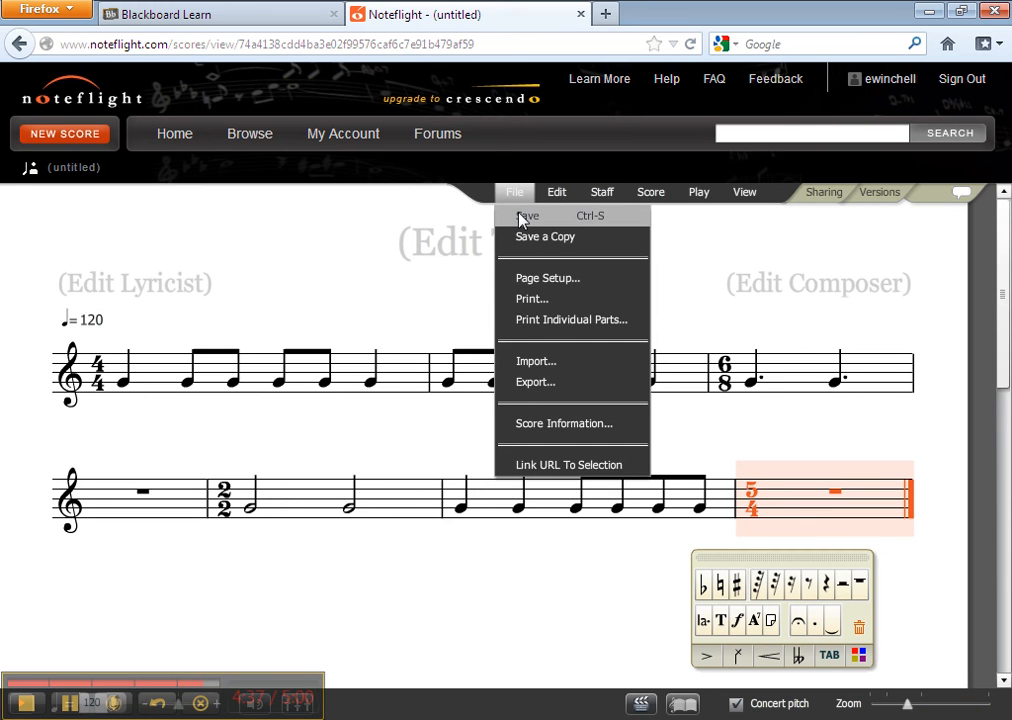
{"action": "left_click", "coordinate": [520, 215]}
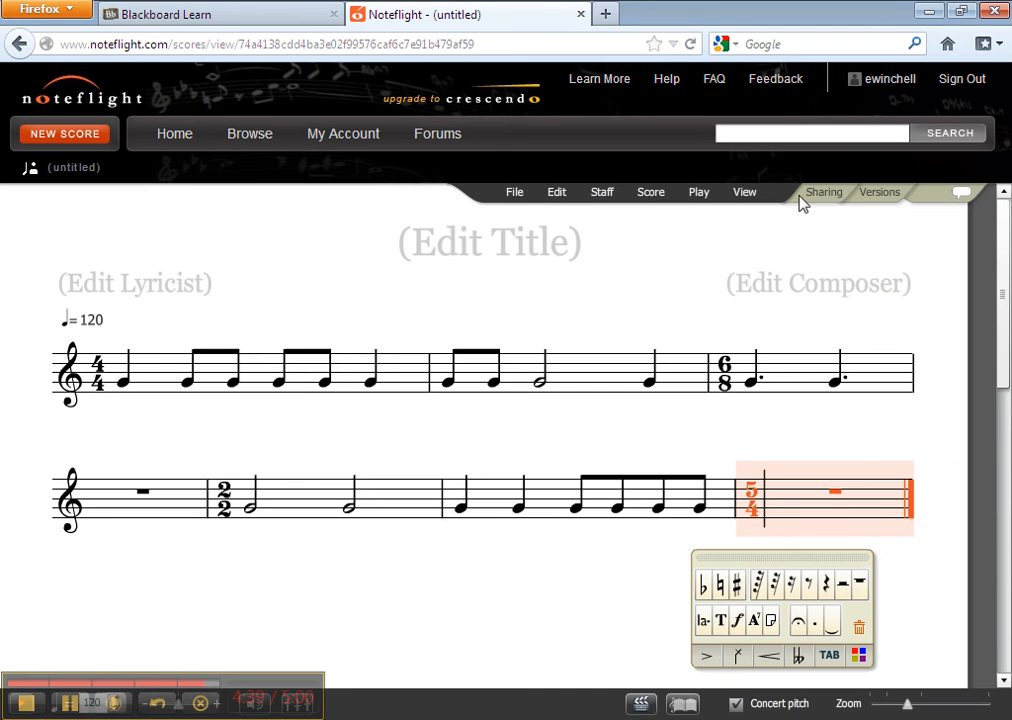
- Open the score's sharing settings and copy its share link
{"action": "left_click", "coordinate": [812, 197]}
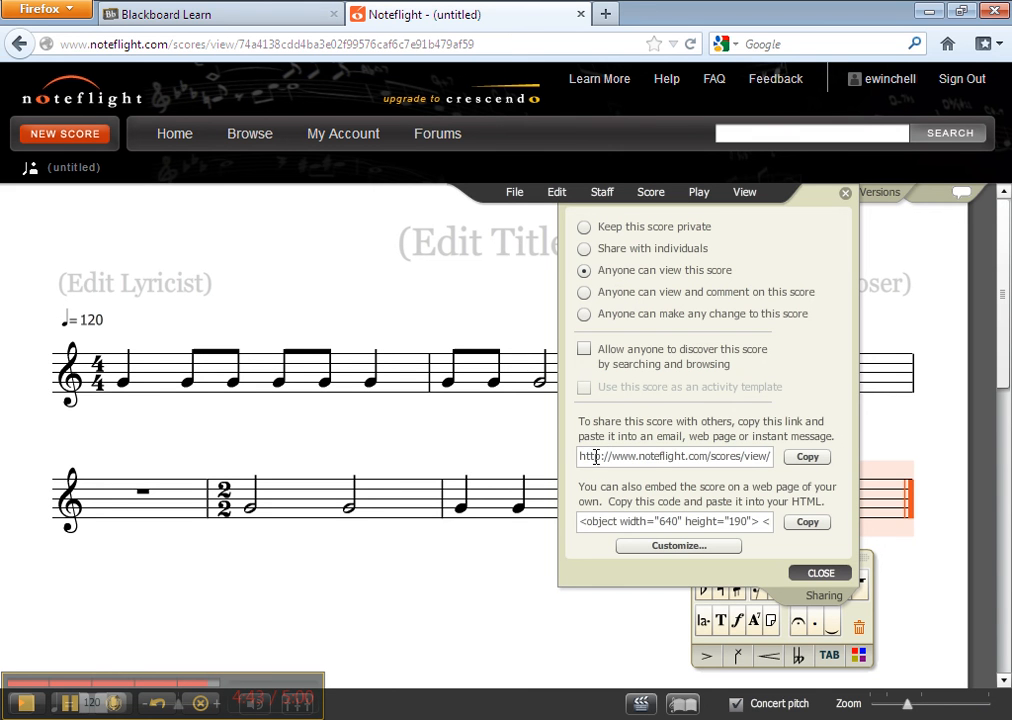
{"action": "left_click_drag", "start_coordinate": [581, 456], "coordinate": [810, 470]}
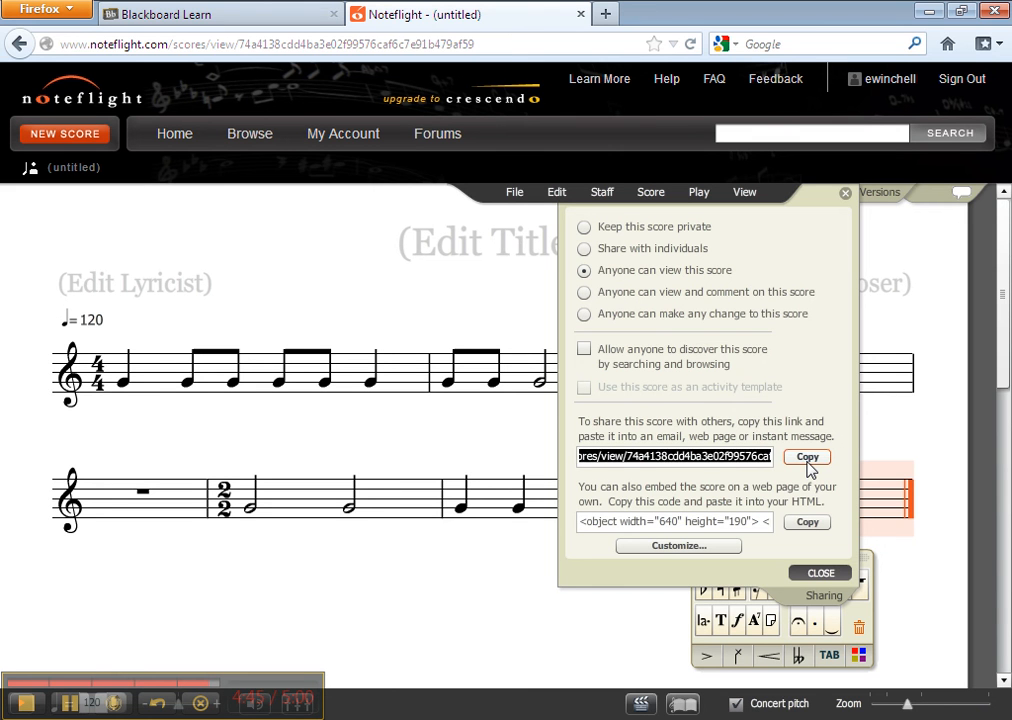
{"action": "left_click", "coordinate": [809, 465]}
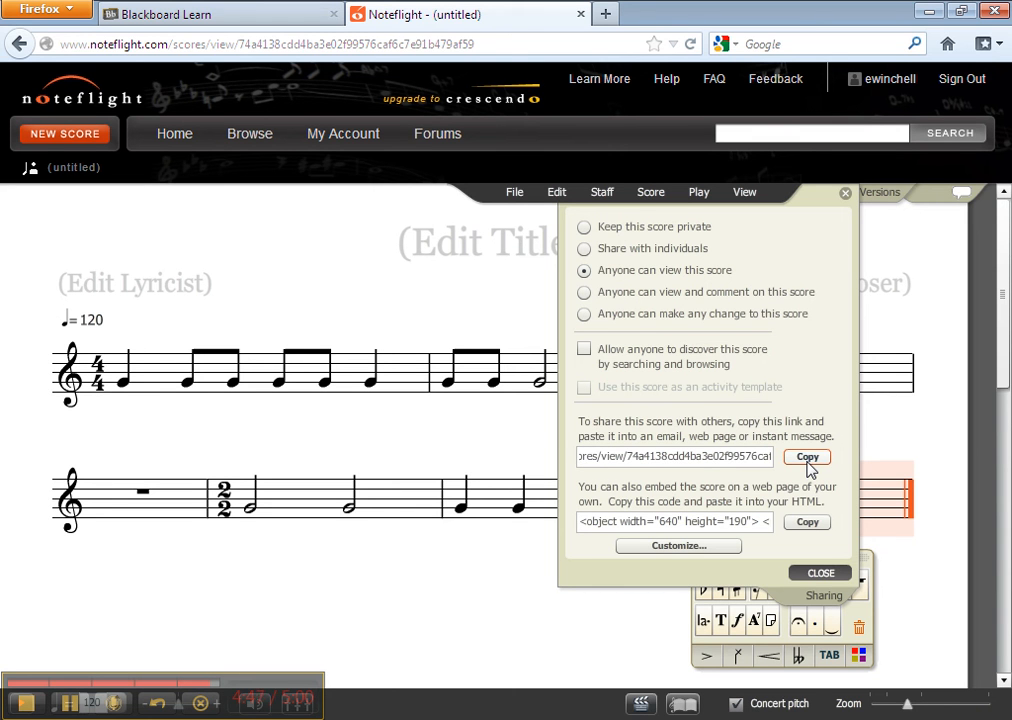